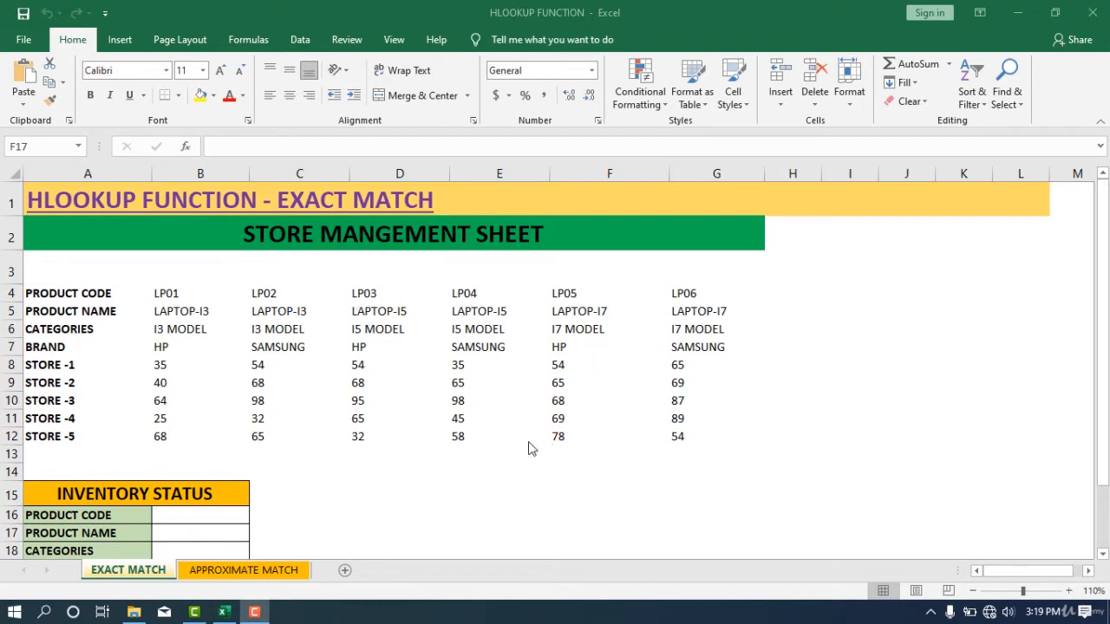
- Review the store data in rows 4 to 12 and the empty Inventory Status table on the EXACT MATCH sheet
scroll(525, 434, down, 1)
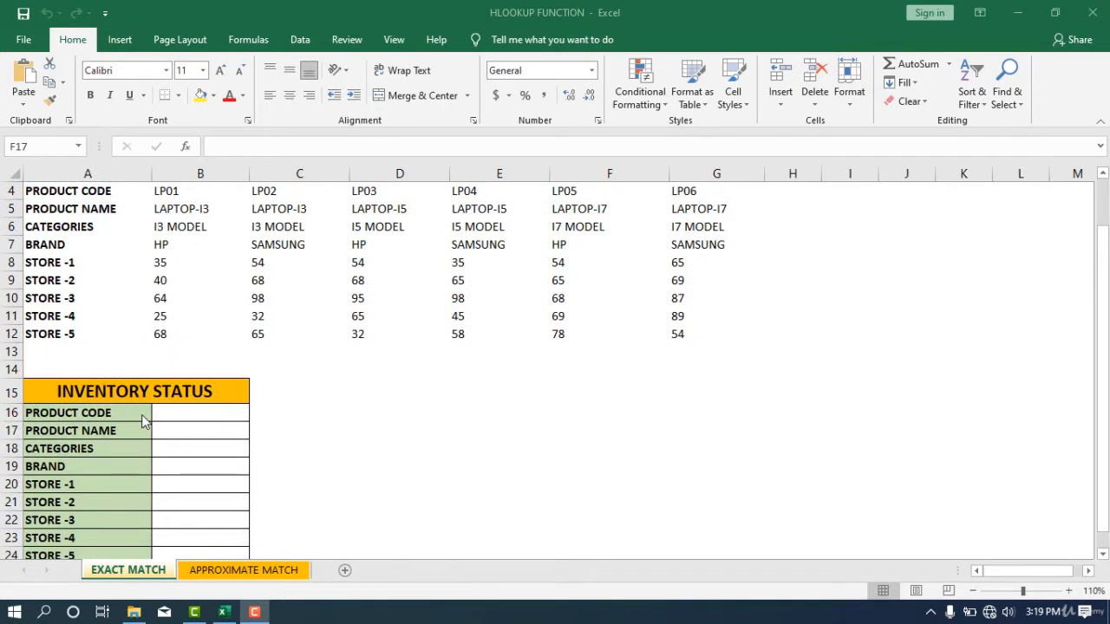
scroll(141, 414, down, 1)
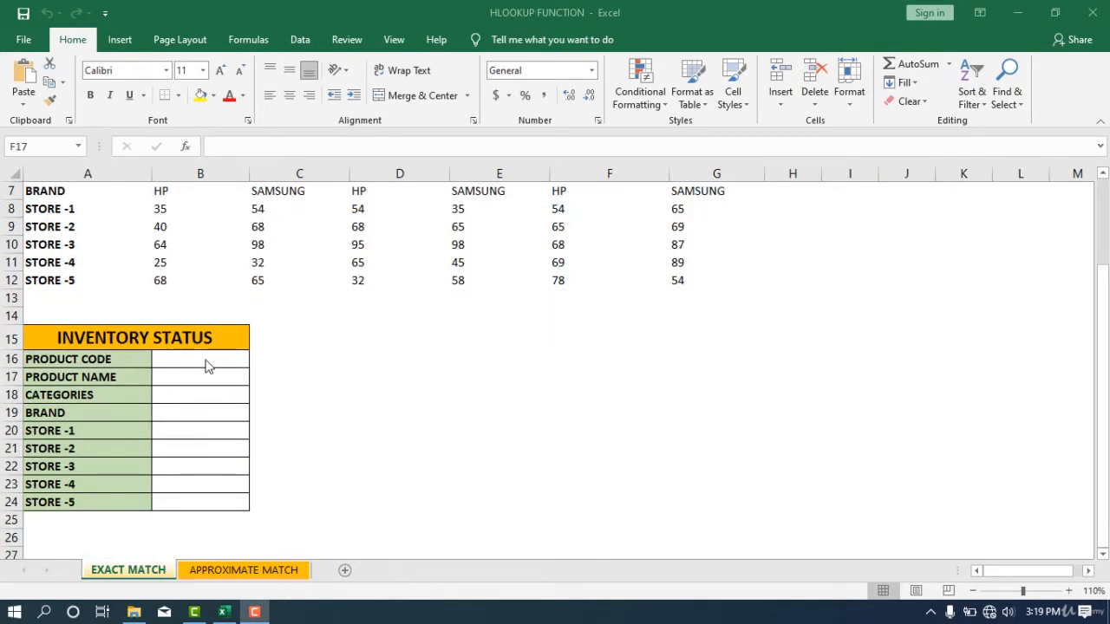
scroll(208, 367, up, 1)
scroll(208, 367, down, 1)
scroll(189, 458, up, 1)
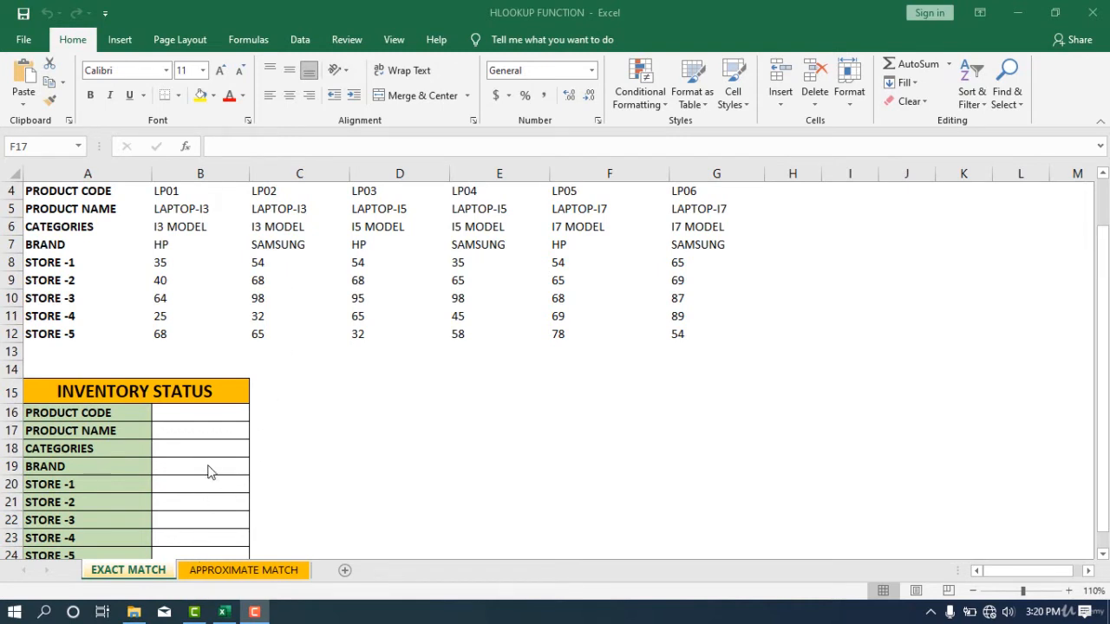
scroll(208, 471, up, 1)
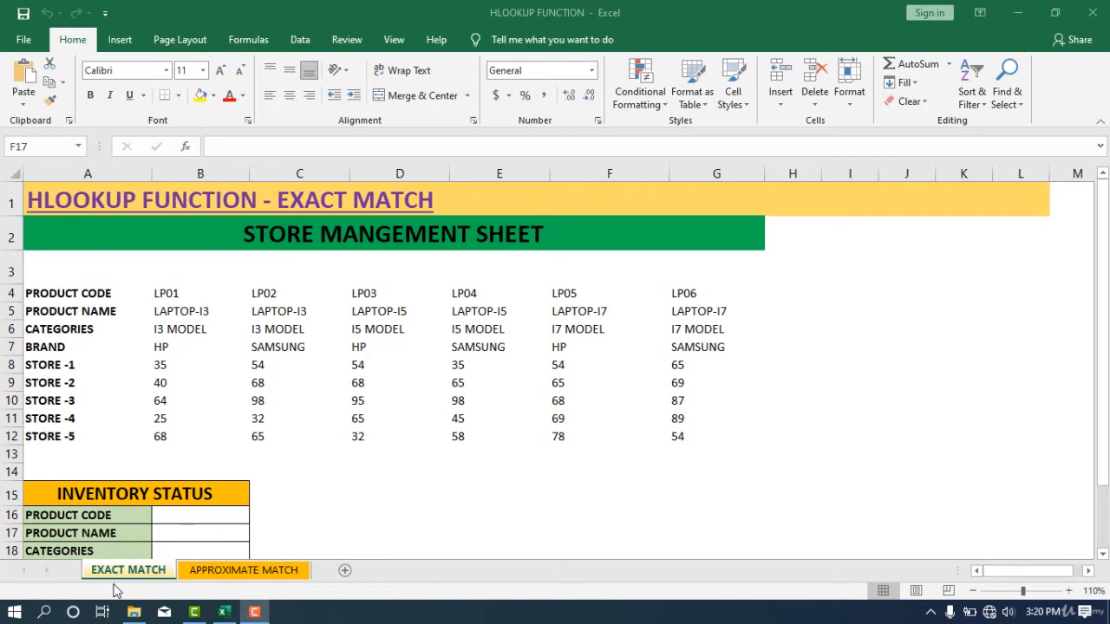
scroll(98, 451, down, 1)
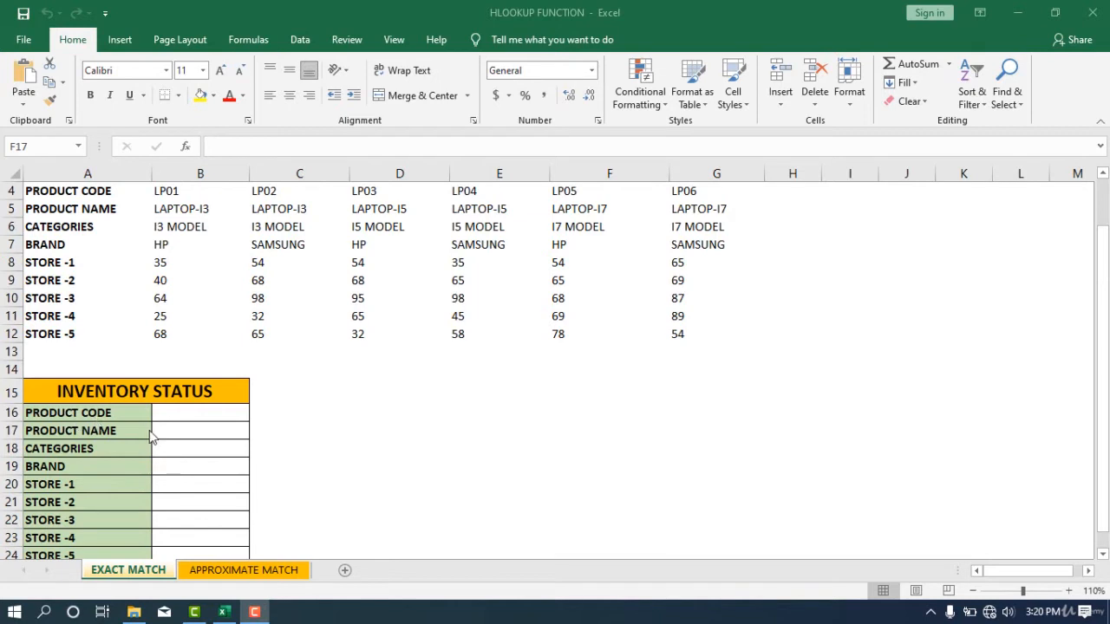
- Add list data validation to the Inventory Status product code cell B16, using =$B$4:$G$4 as the source
click(182, 415)
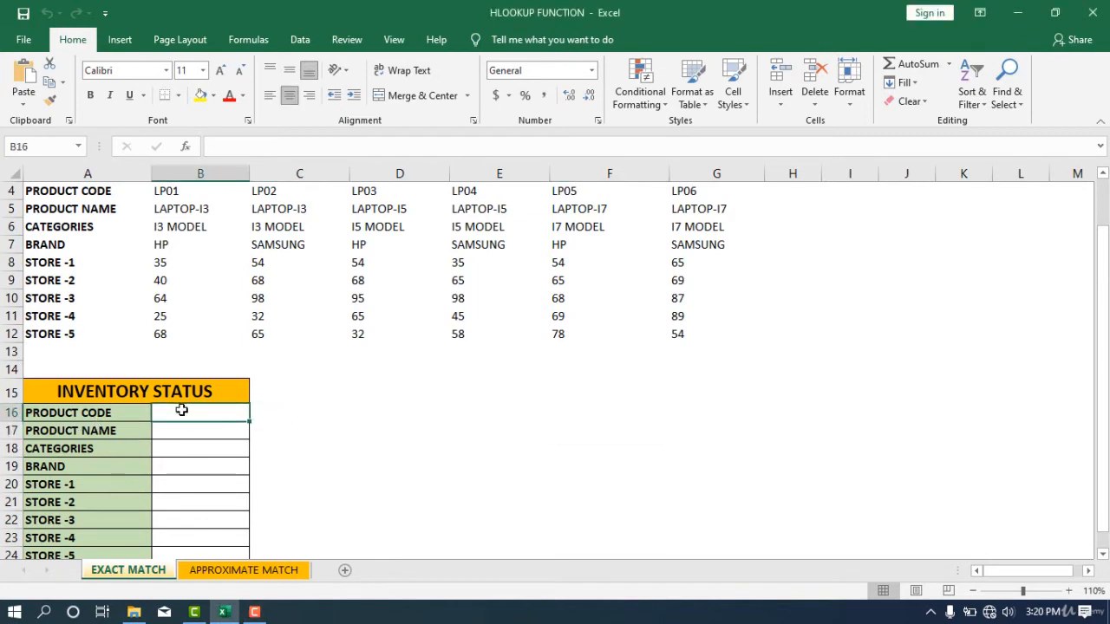
scroll(181, 411, up, 1)
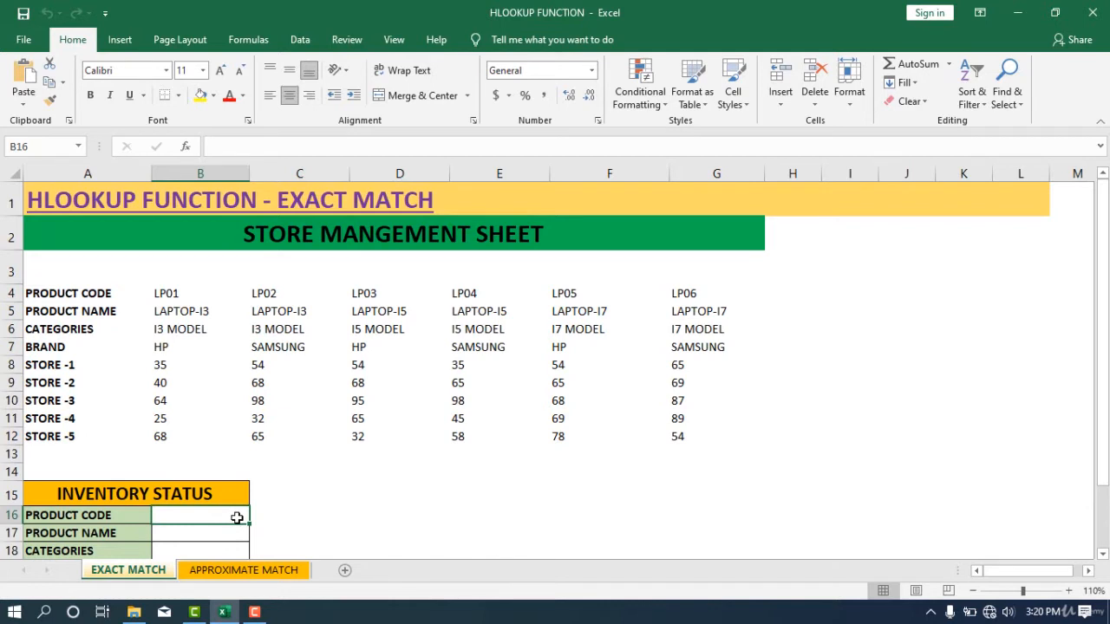
click(300, 40)
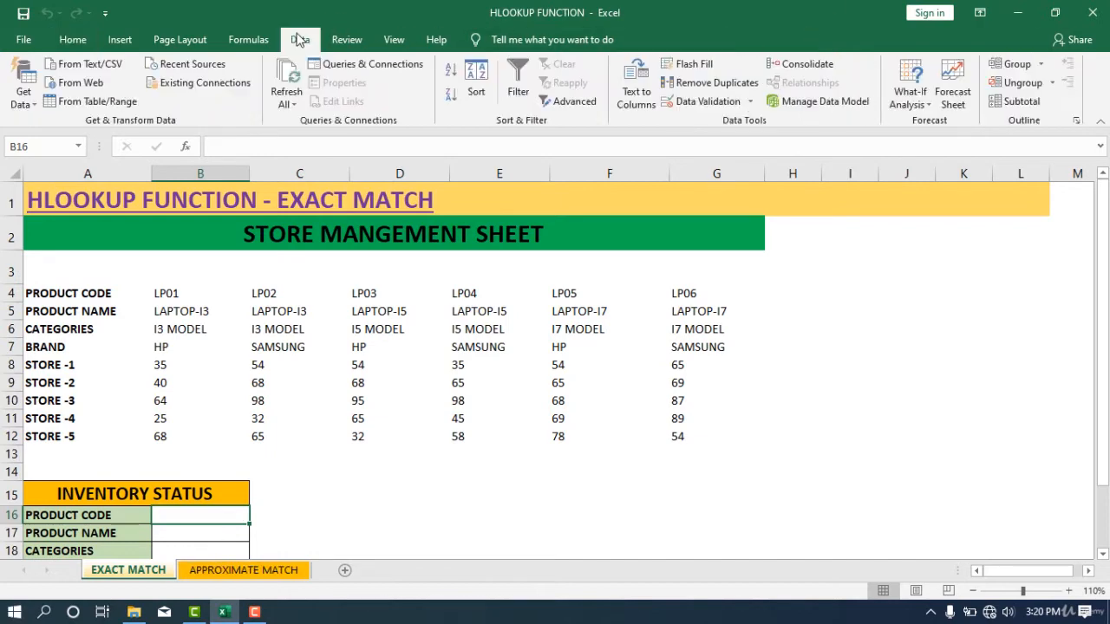
click(707, 100)
click(578, 220)
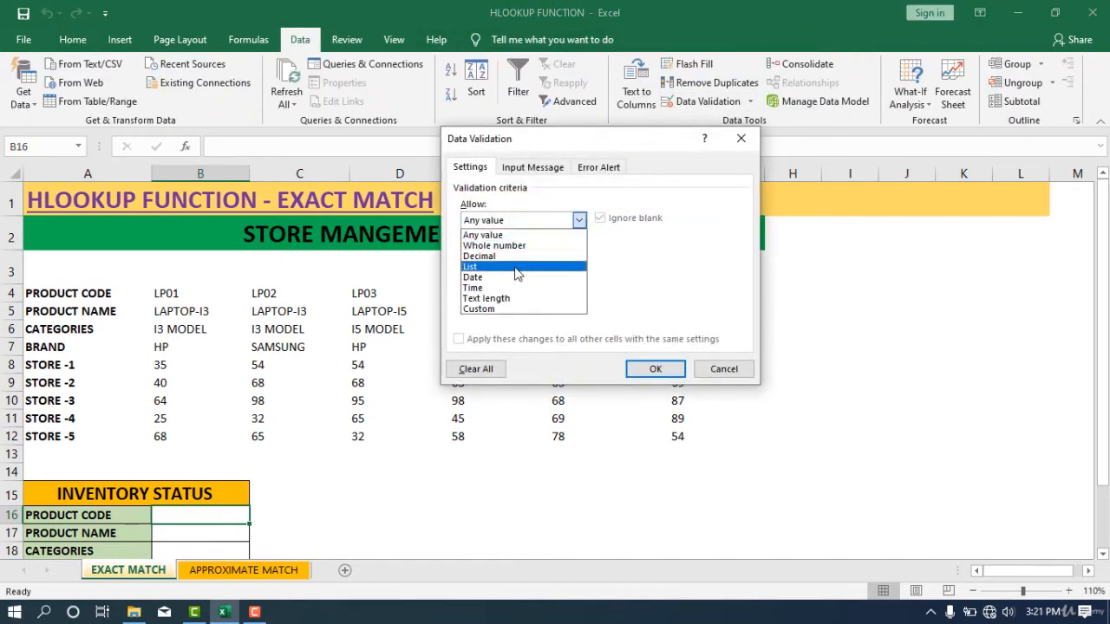
click(485, 262)
click(673, 286)
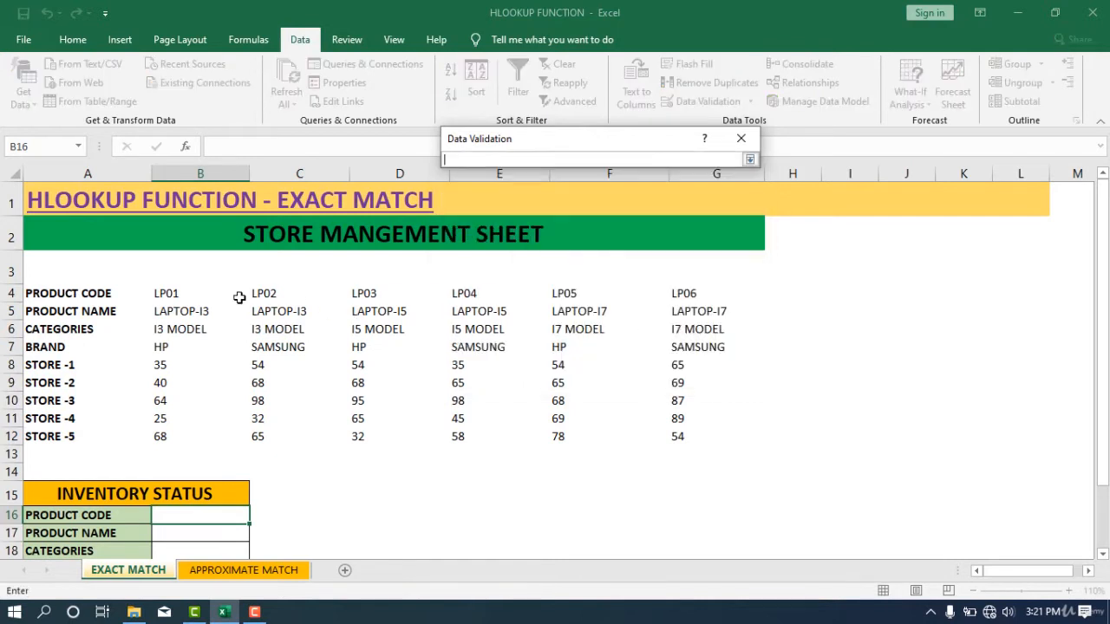
drag(171, 295, 685, 287)
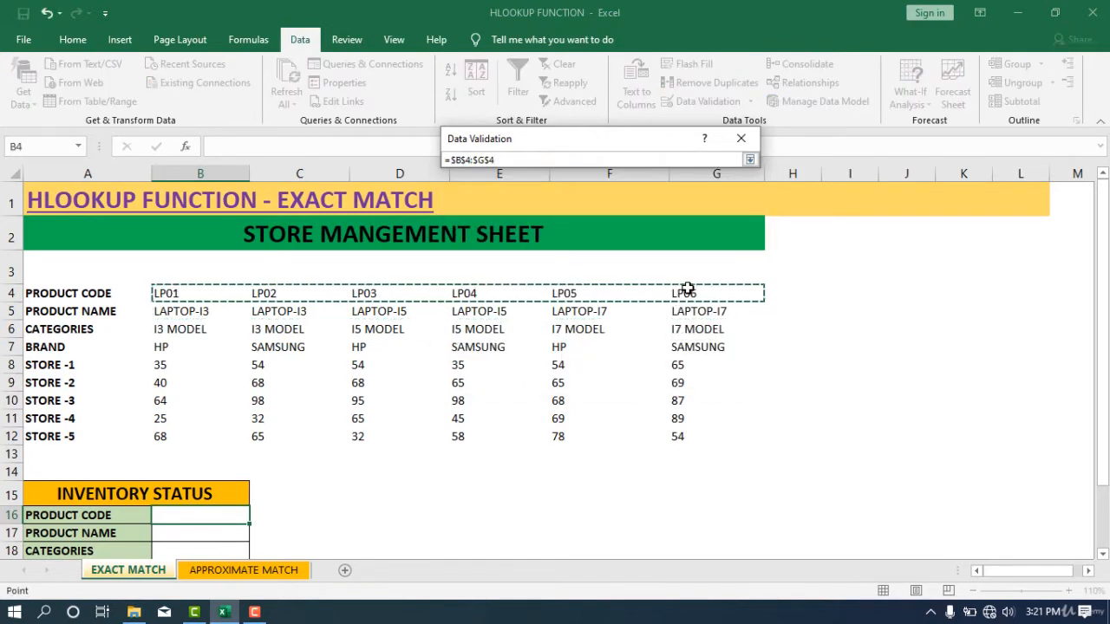
click(750, 160)
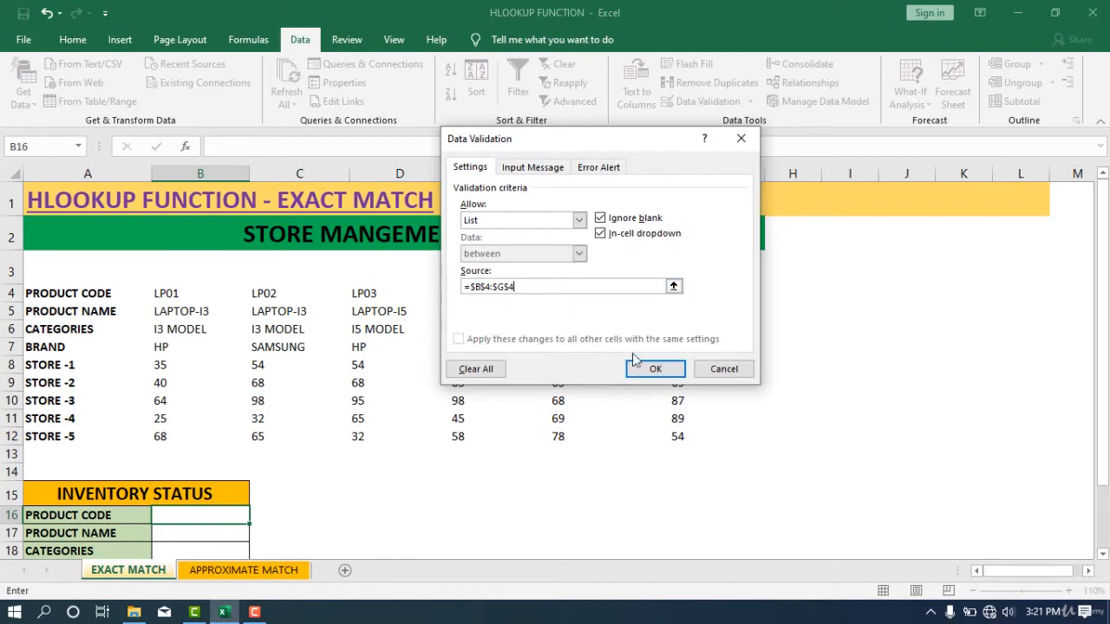
click(656, 370)
- Choose LP01 from the dropdown list in the product code cell B16
scroll(220, 508, down, 2)
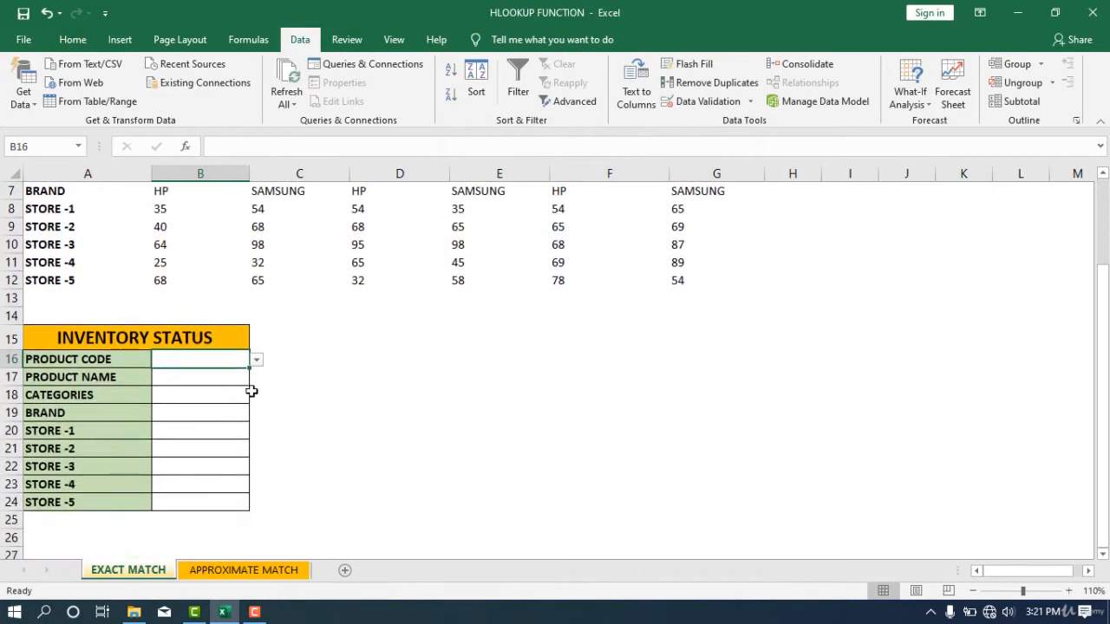
click(256, 360)
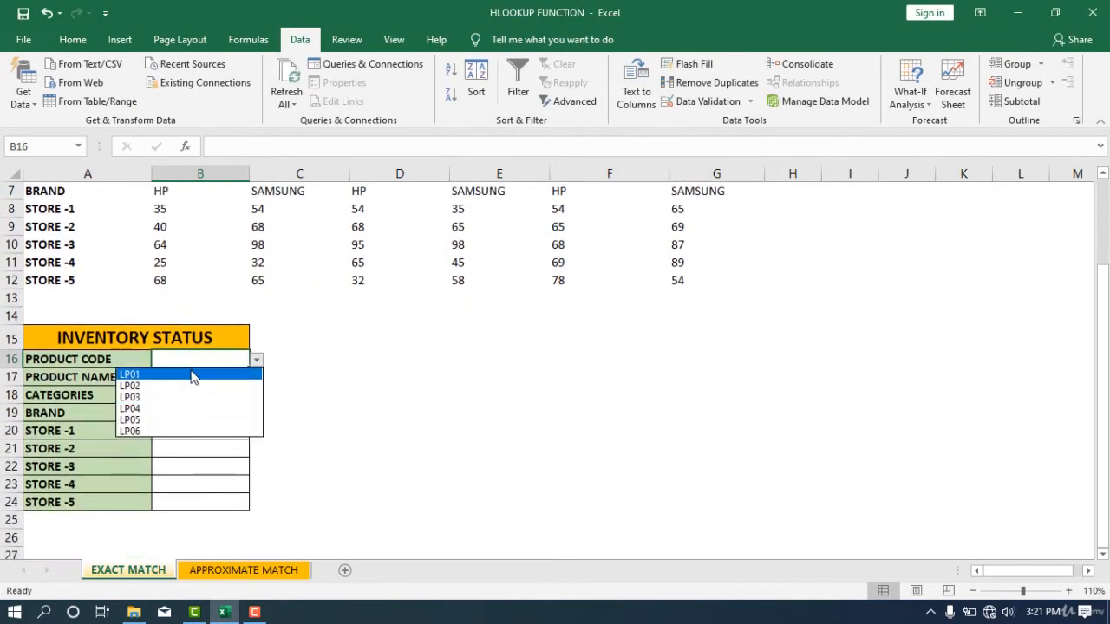
key(Escape)
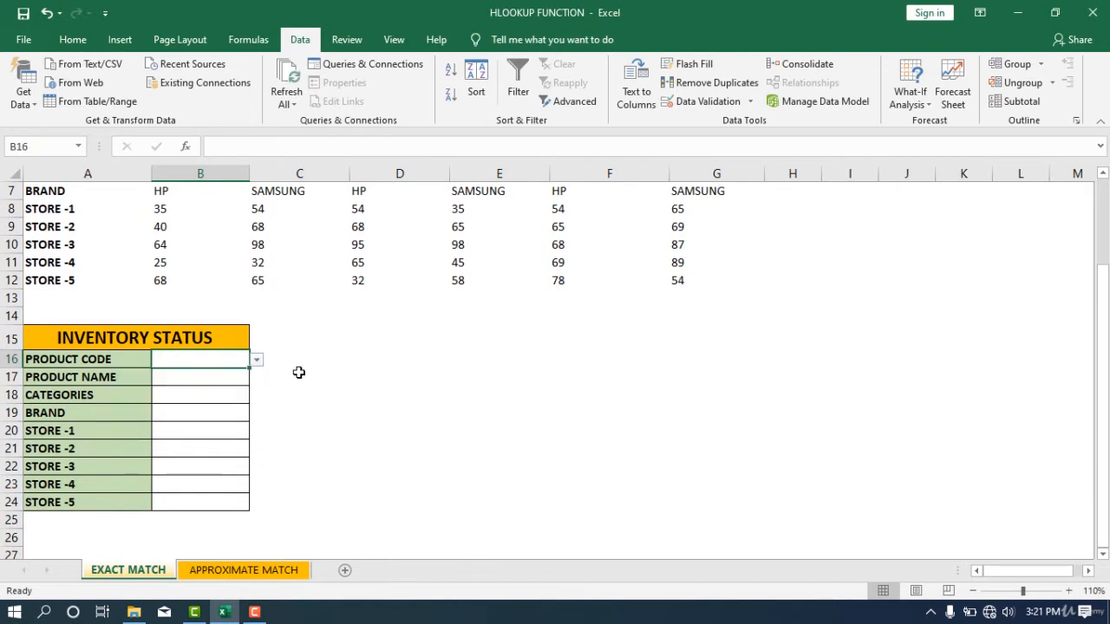
click(257, 363)
click(170, 374)
- Begin an HLOOKUP formula in the product name cell B17 with B16 as the lookup value
scroll(154, 391, up, 2)
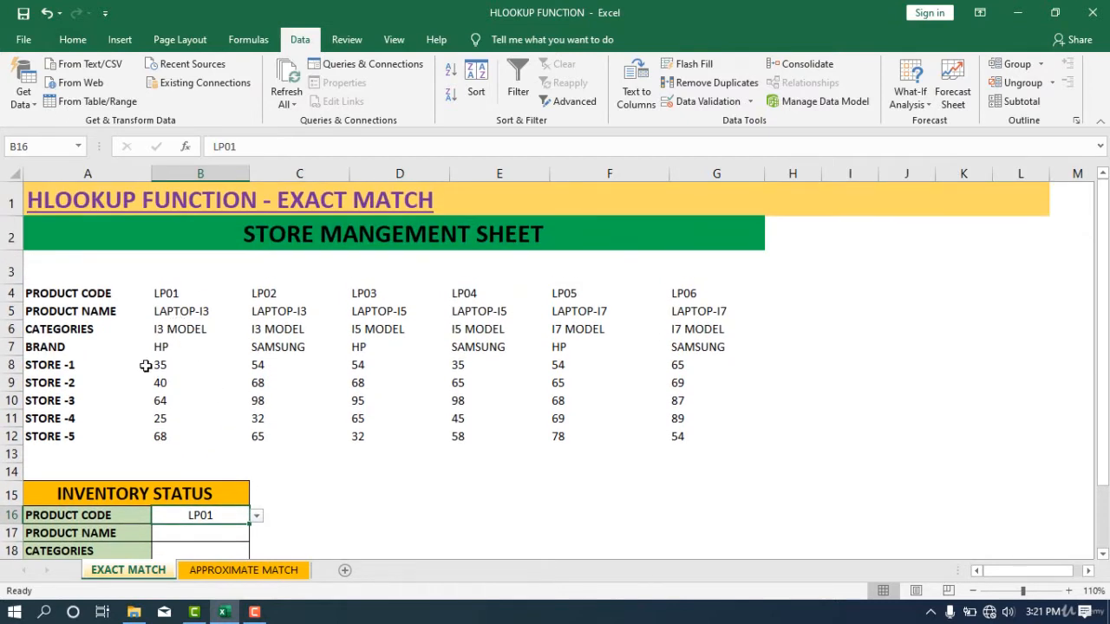
click(191, 532)
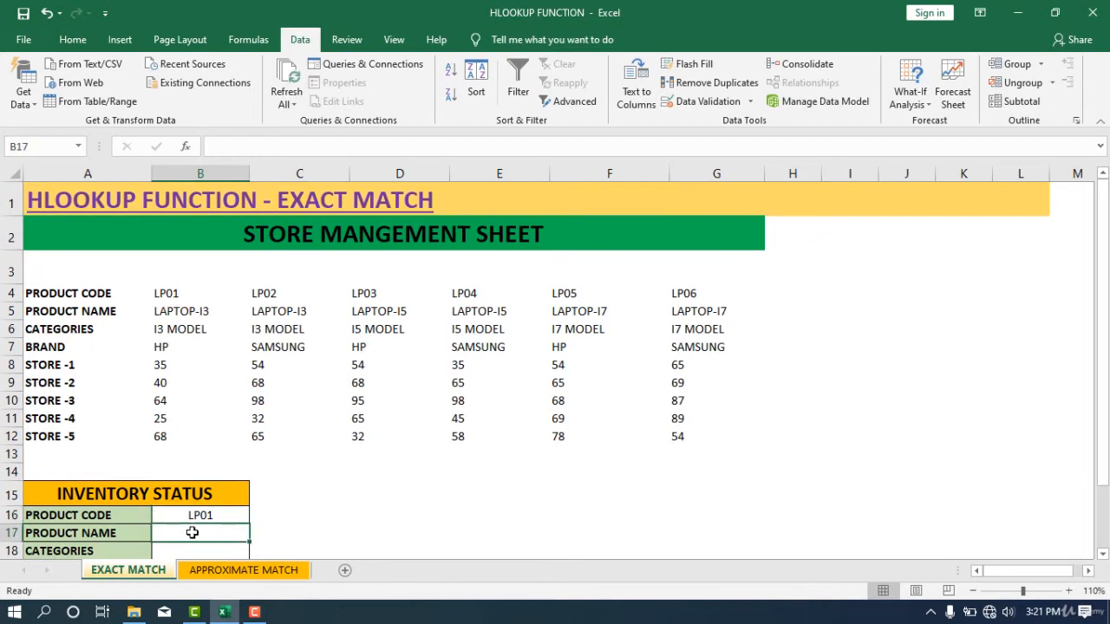
text(=)
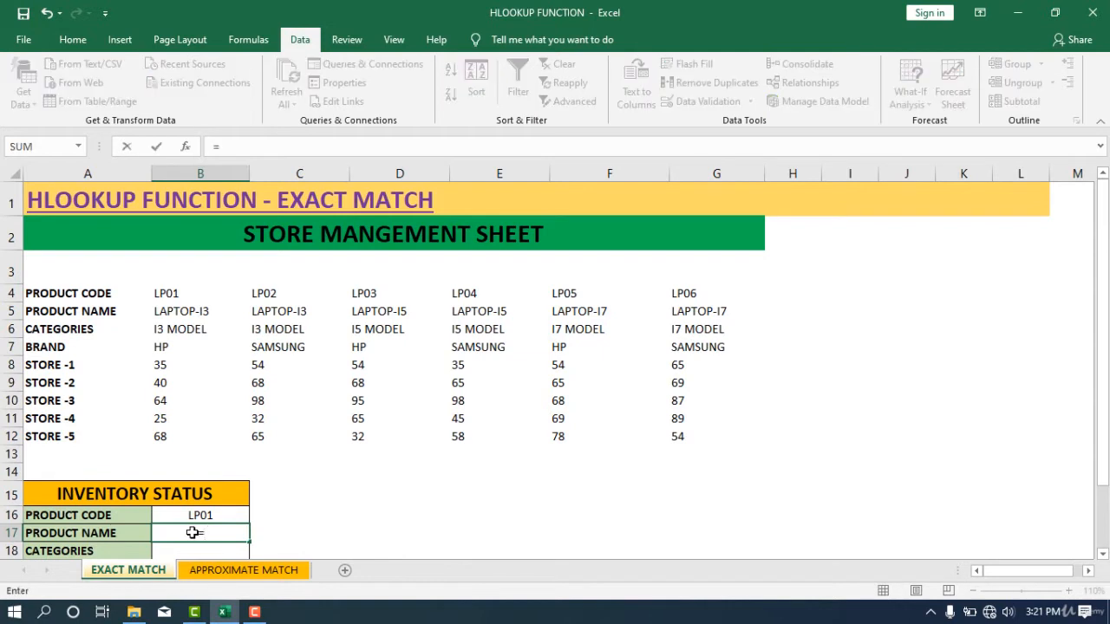
text(HLOO)
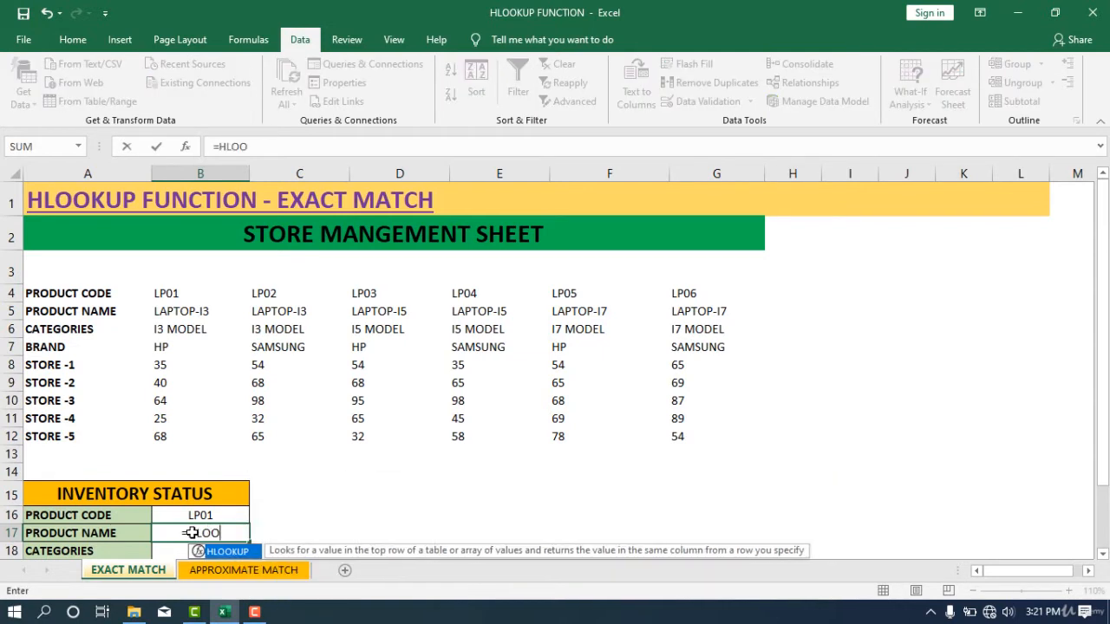
text(KU)
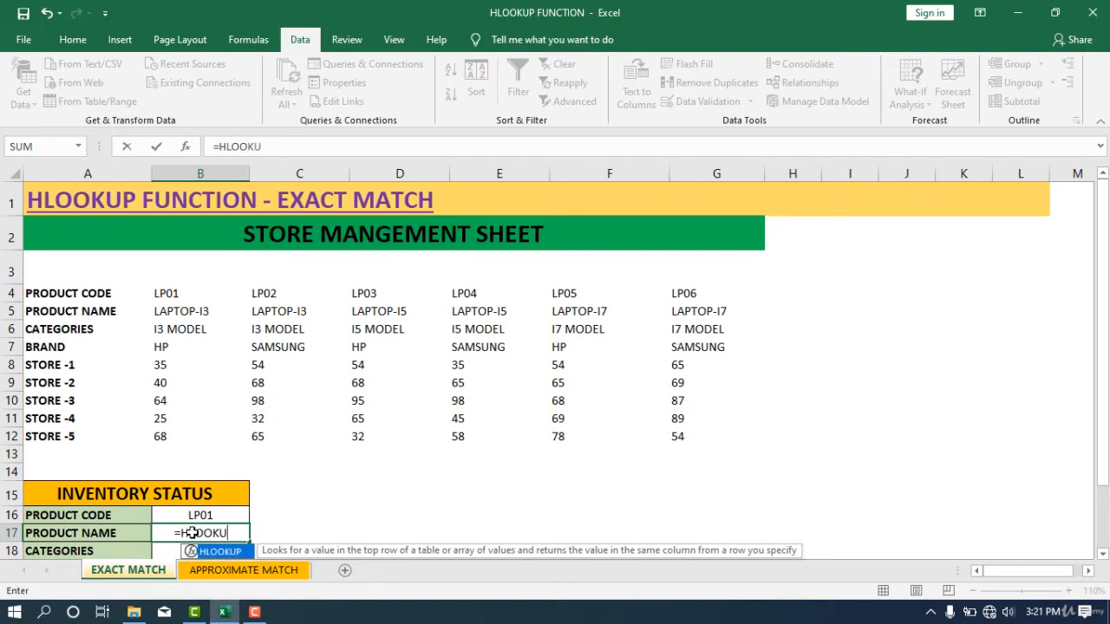
text(P()
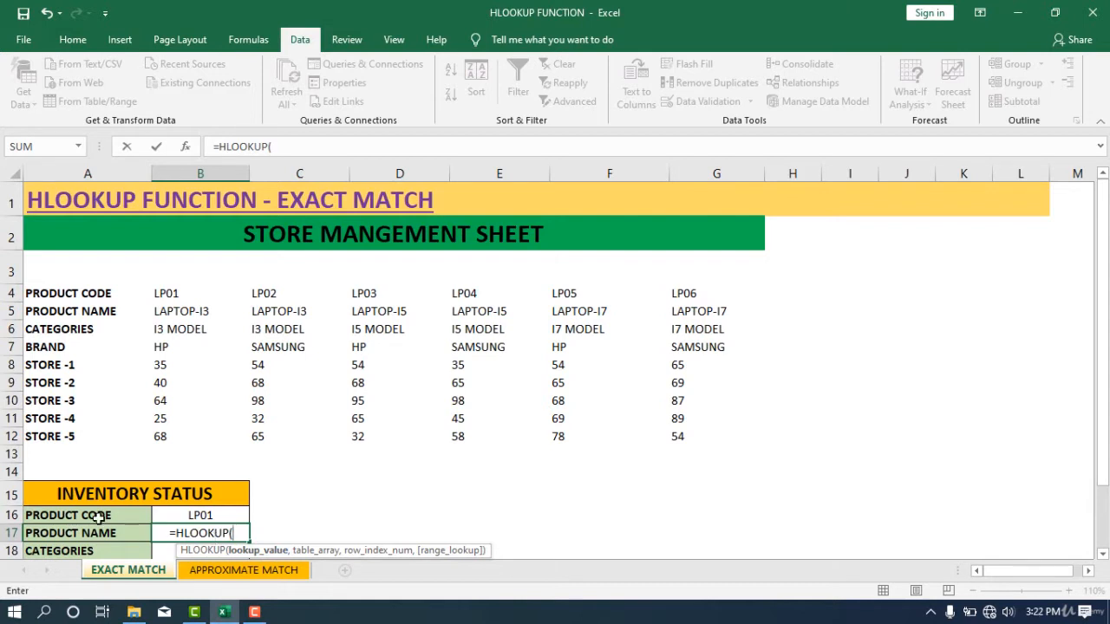
click(212, 515)
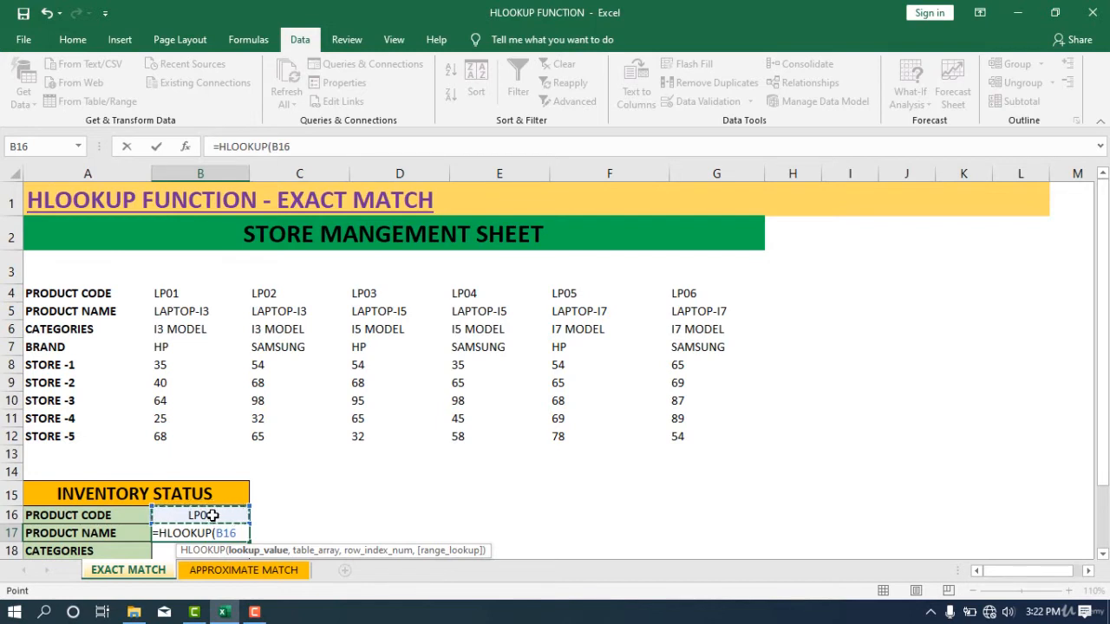
text(,)
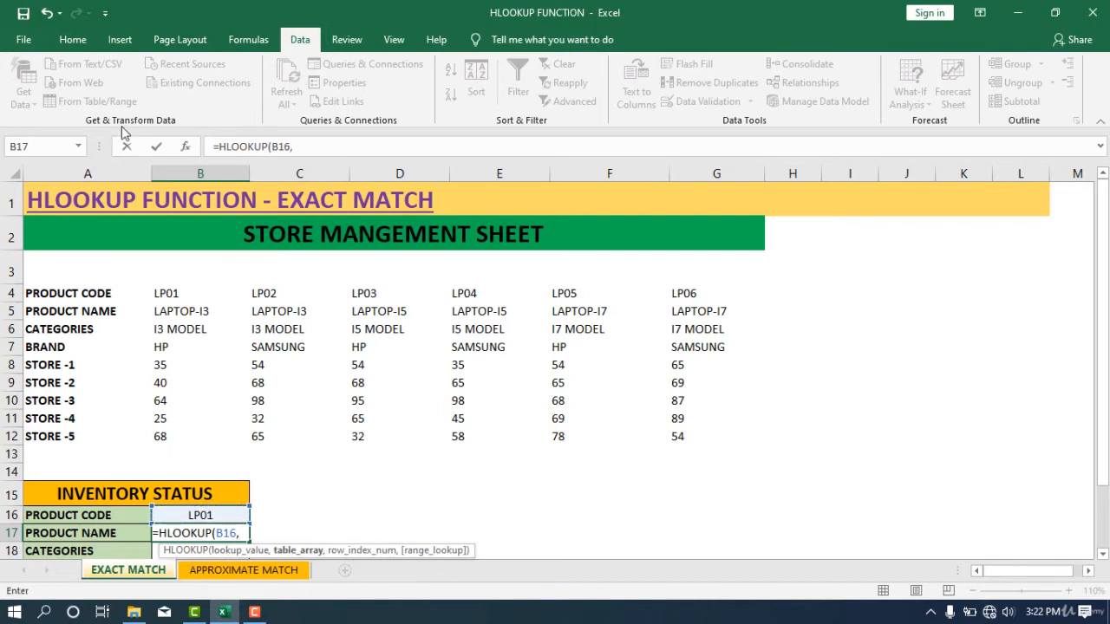
- Complete the B17 HLOOKUP formula with table range B4:G12, row index 2 and FALSE for an exact match
click(157, 294)
drag(159, 361, 684, 444)
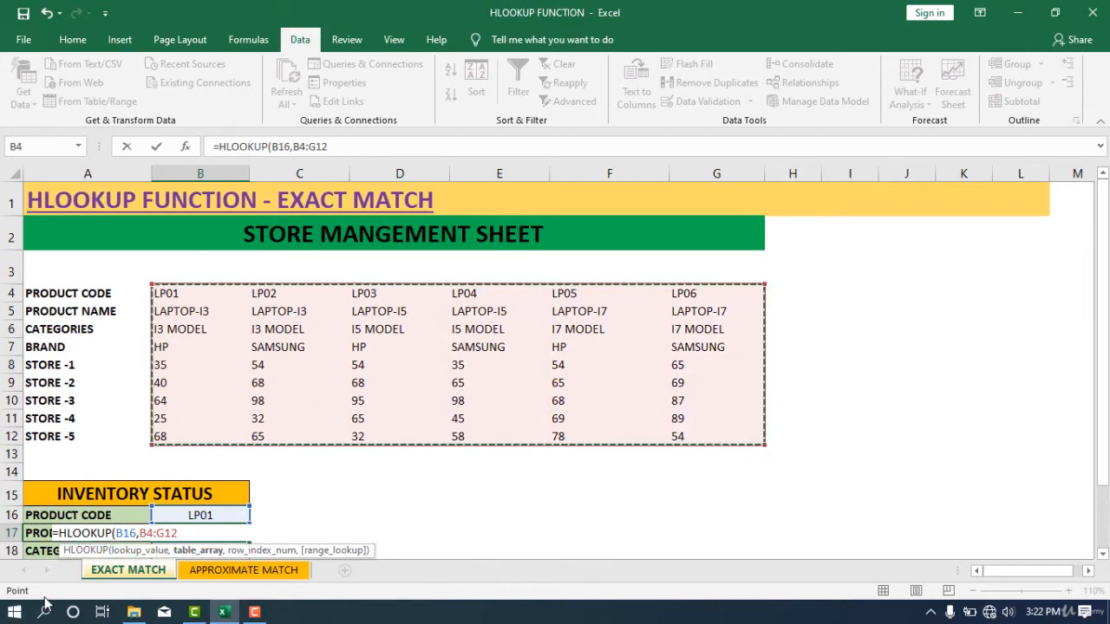
text(,)
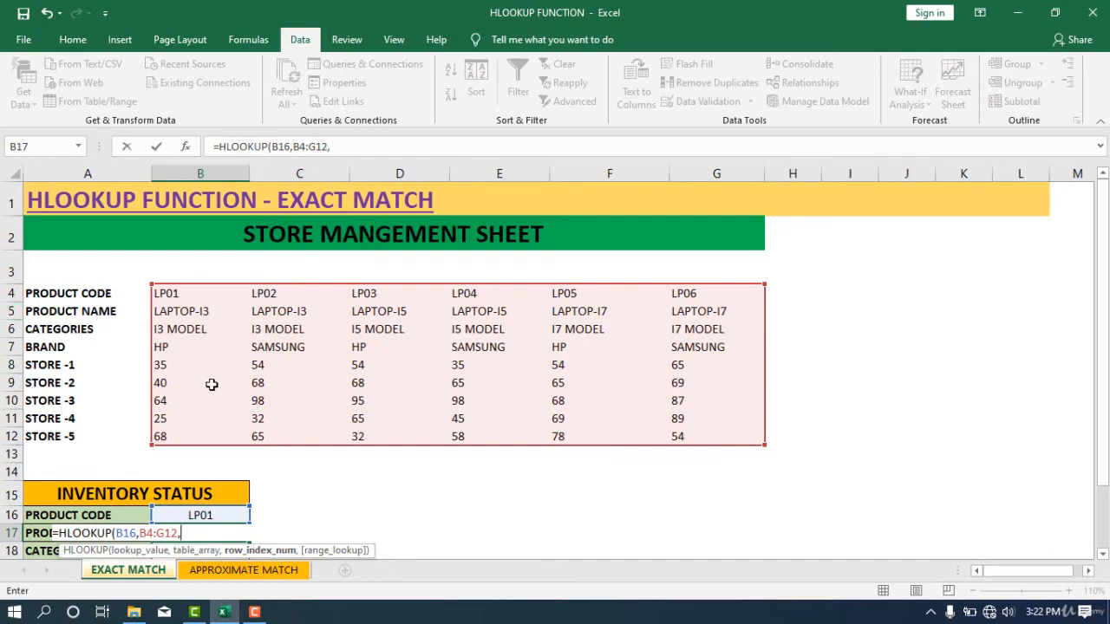
text(,)
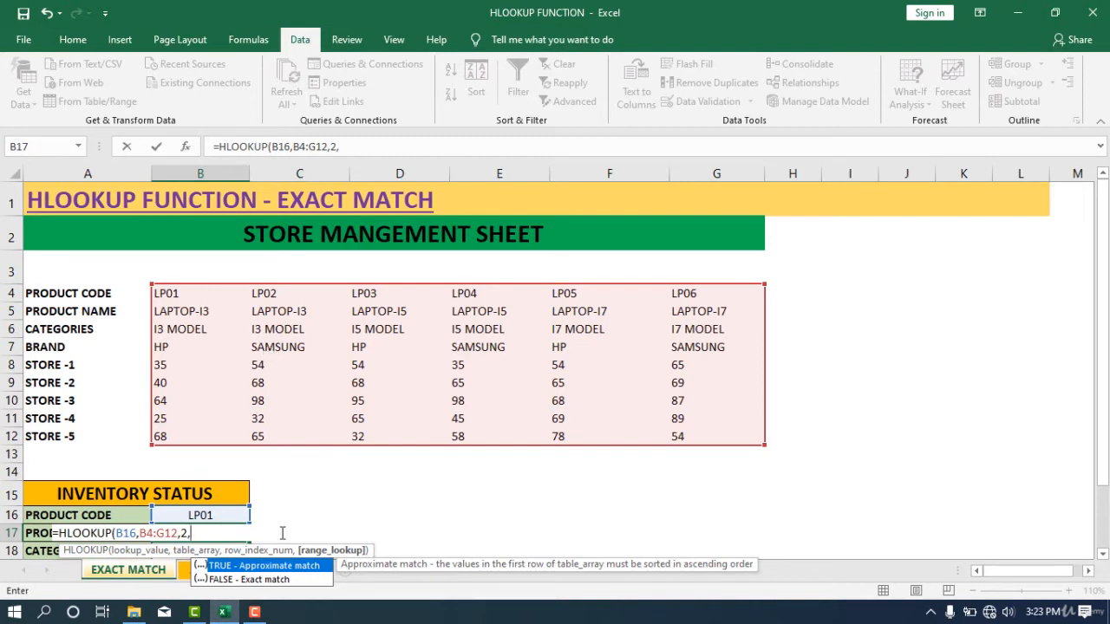
double_click(280, 579)
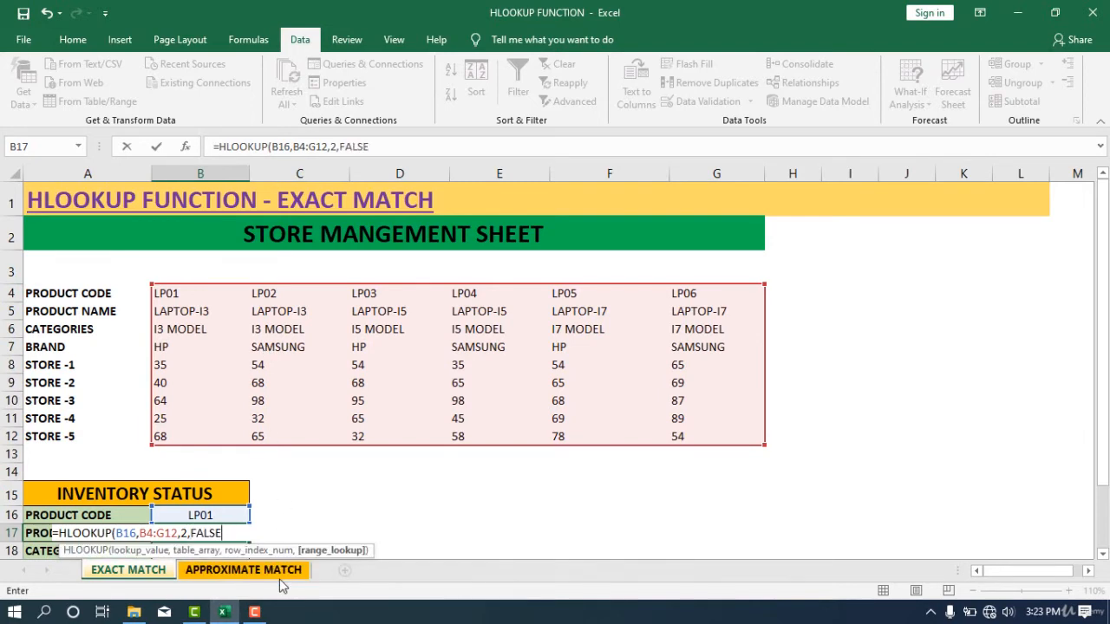
text())
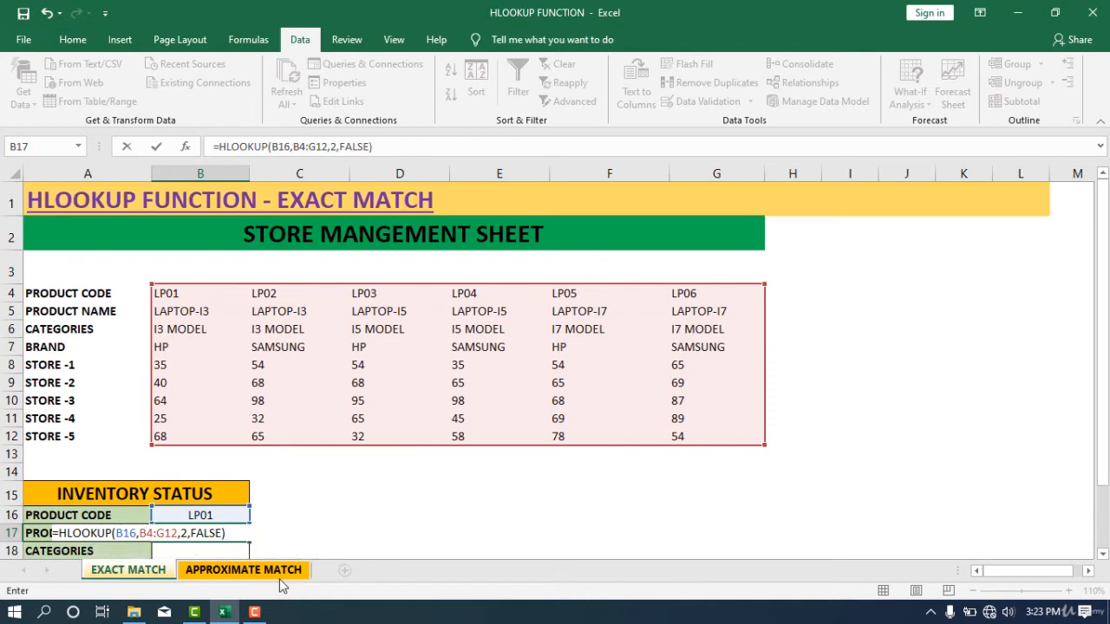
key(Return)
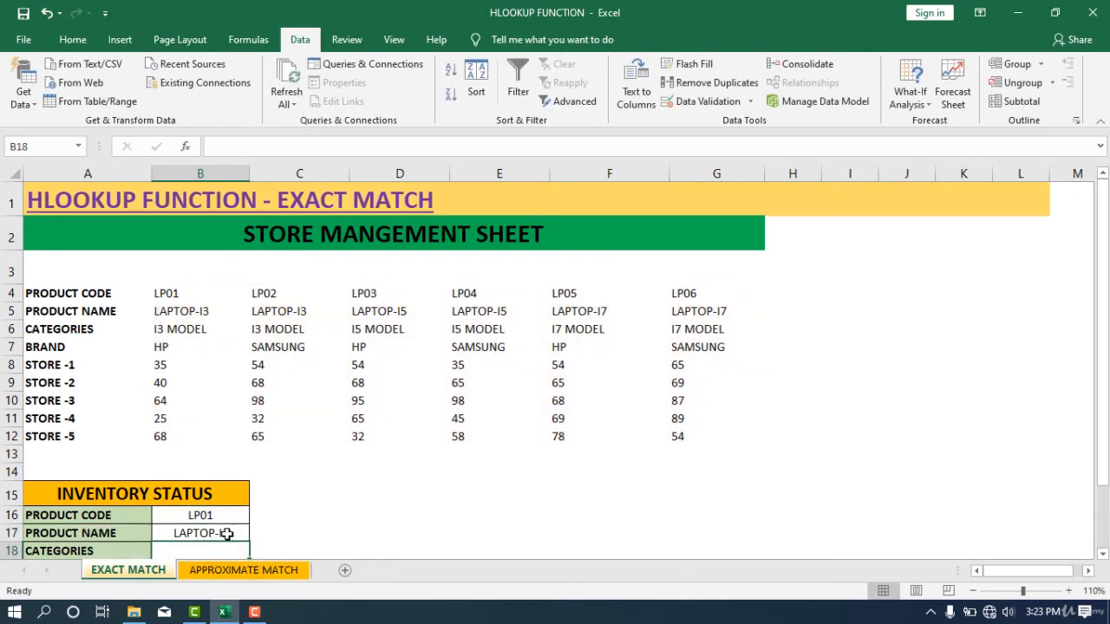
- Copy the full HLOOKUP formula text from the product name cell B17, leaving that cell's formula as is
scroll(226, 533, down, 1)
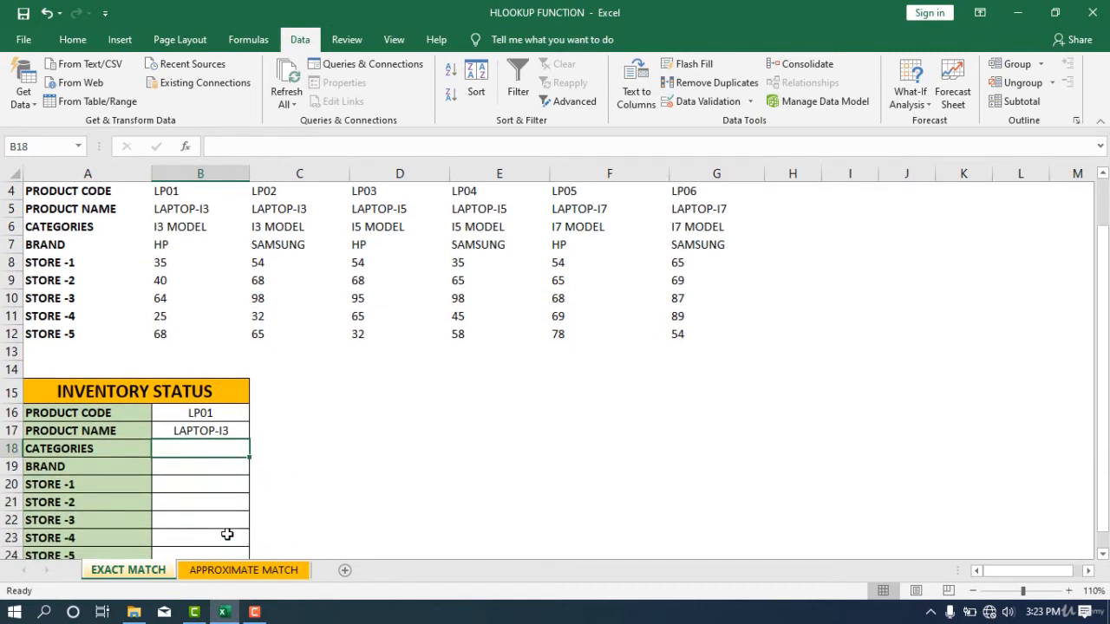
scroll(160, 442, up, 1)
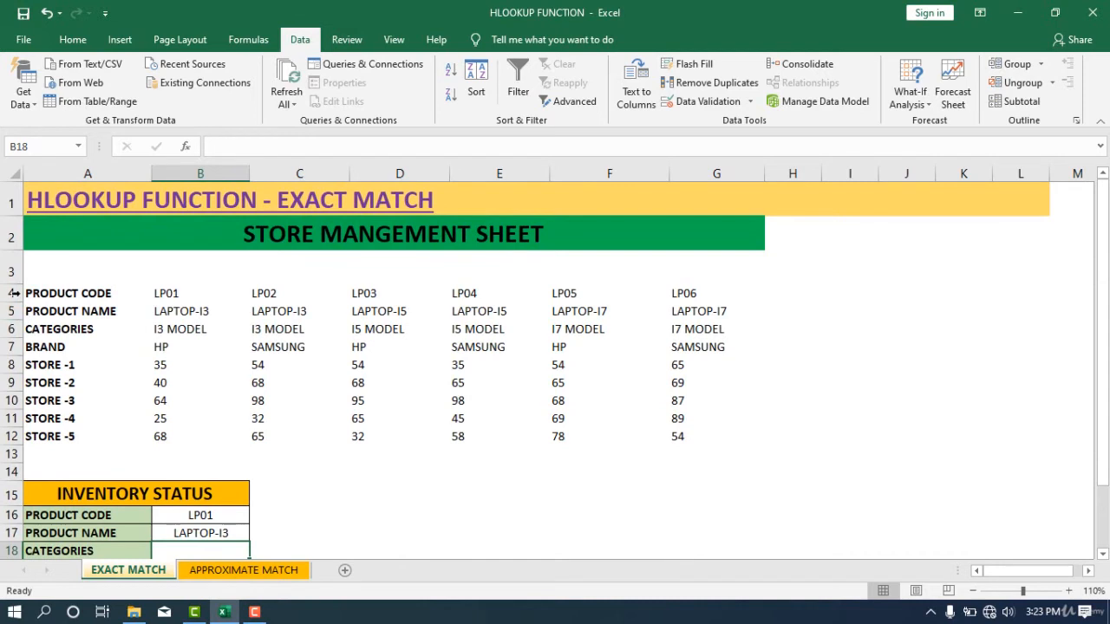
scroll(279, 481, down, 1)
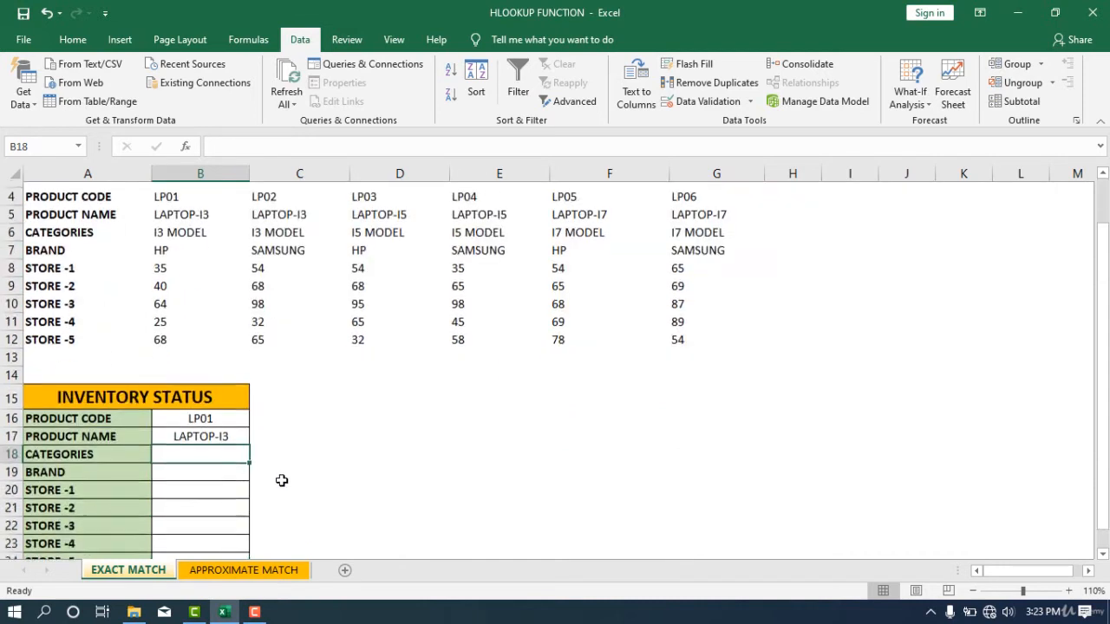
double_click(194, 433)
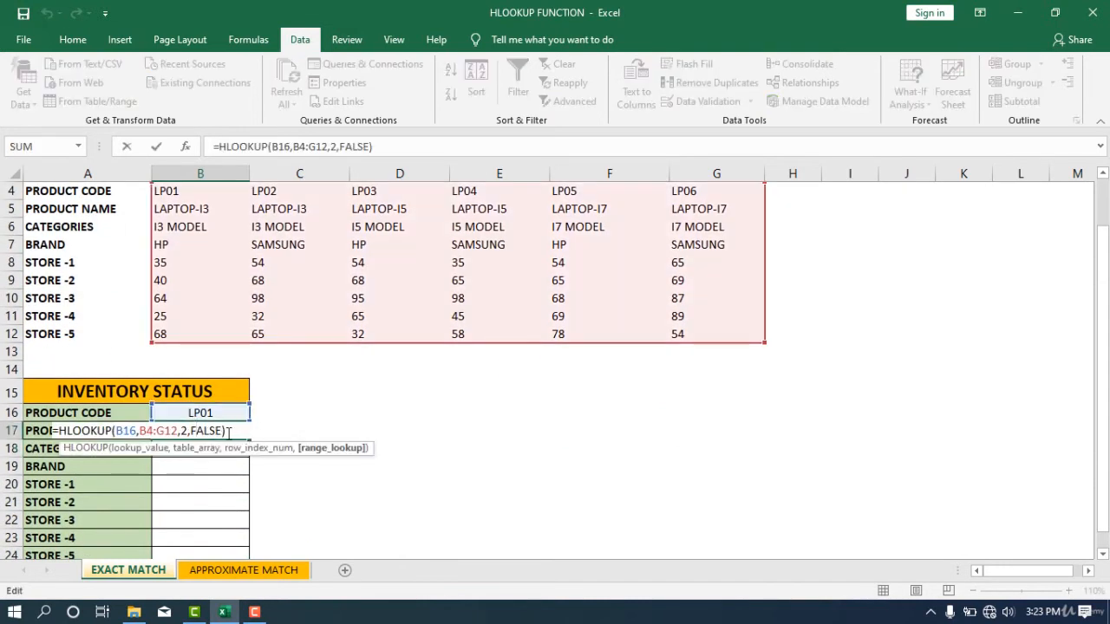
drag(229, 434, 117, 432)
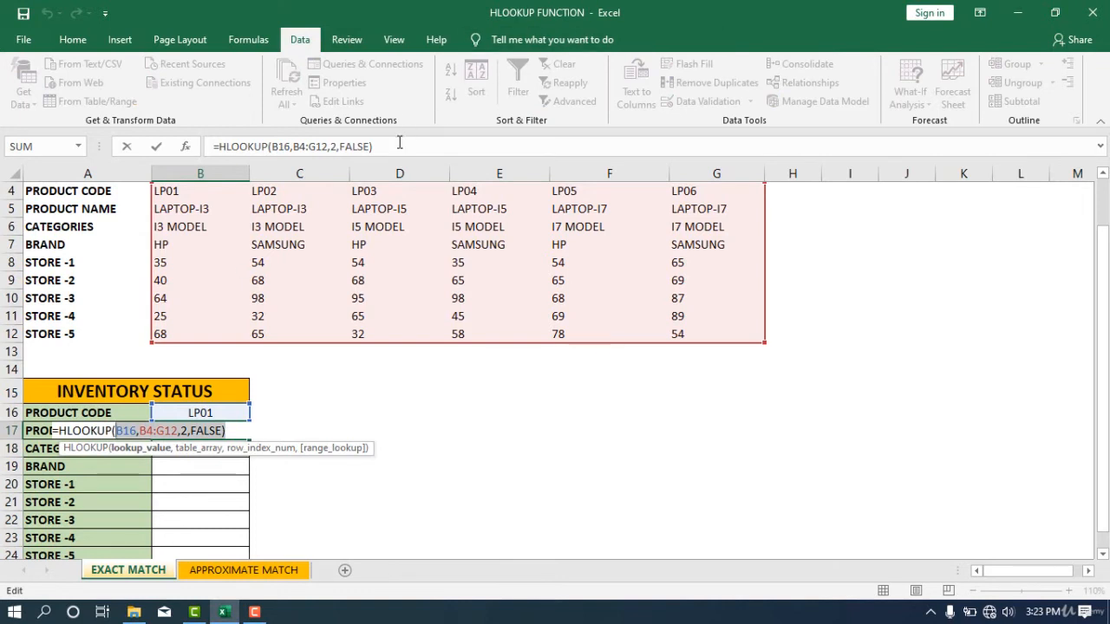
drag(377, 146, 212, 141)
key(ctrl+c)
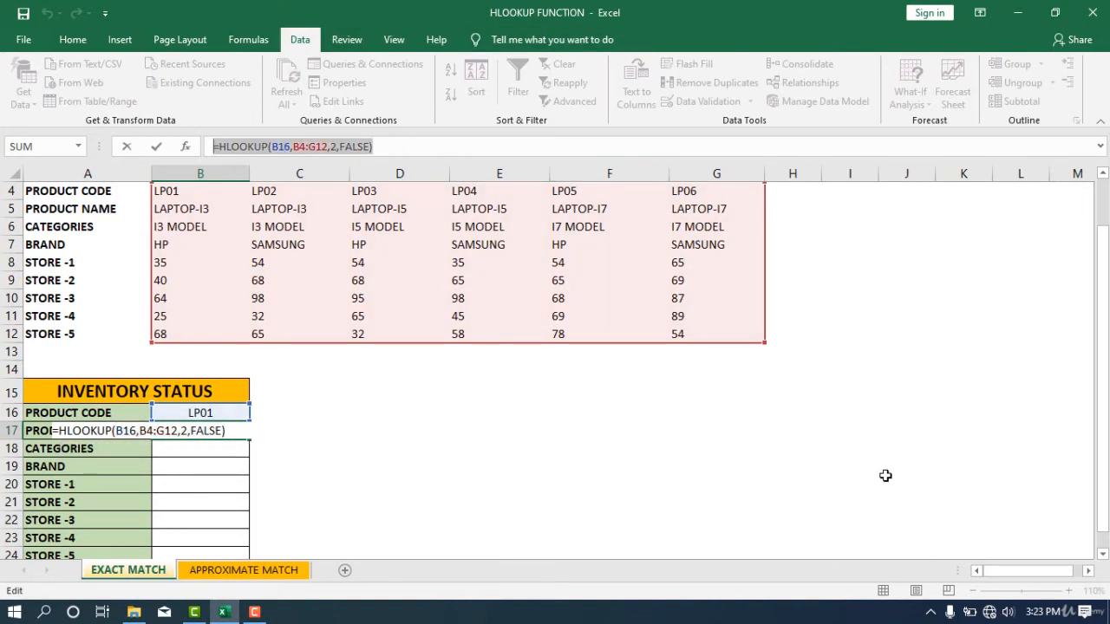
key(Escape)
- Paste the copied HLOOKUP formula into the categories cell B18 and set its row index to 3
double_click(202, 448)
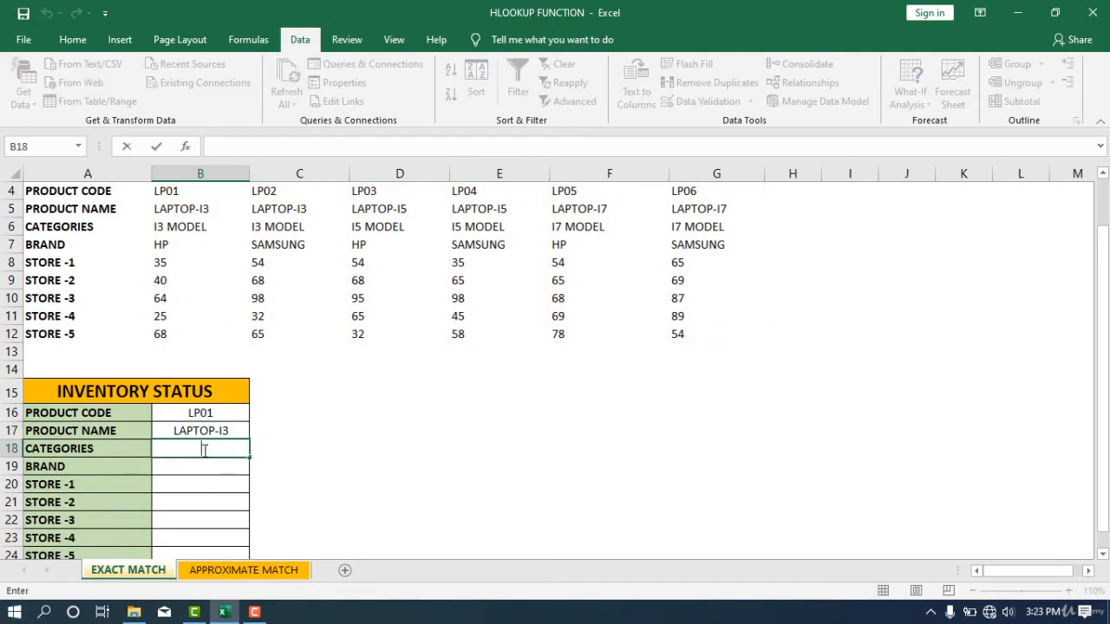
key(ctrl+v)
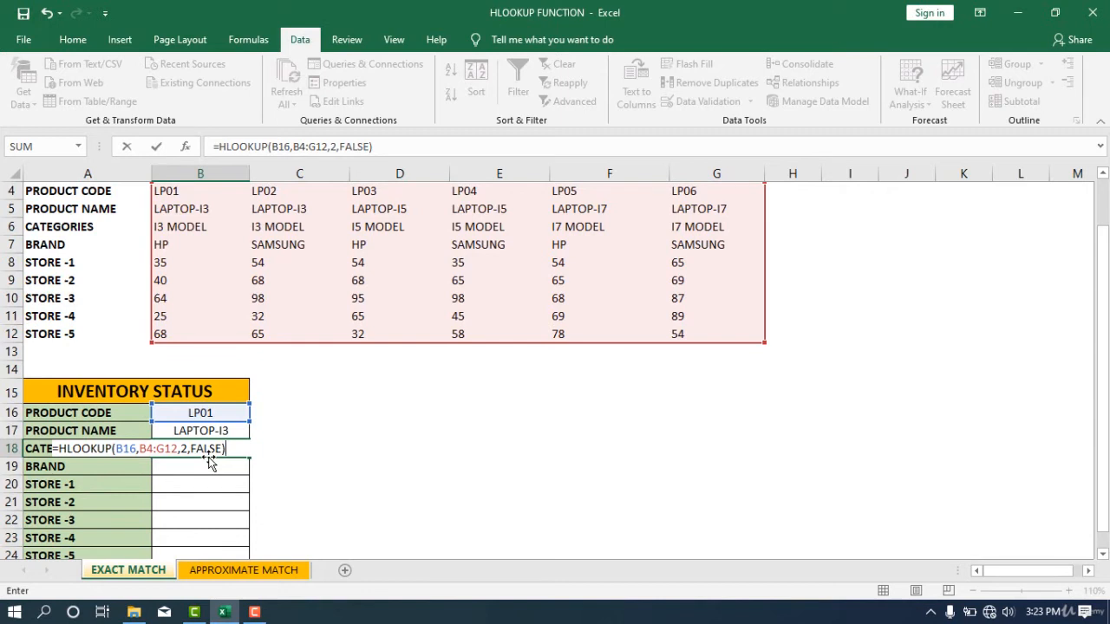
click(187, 449)
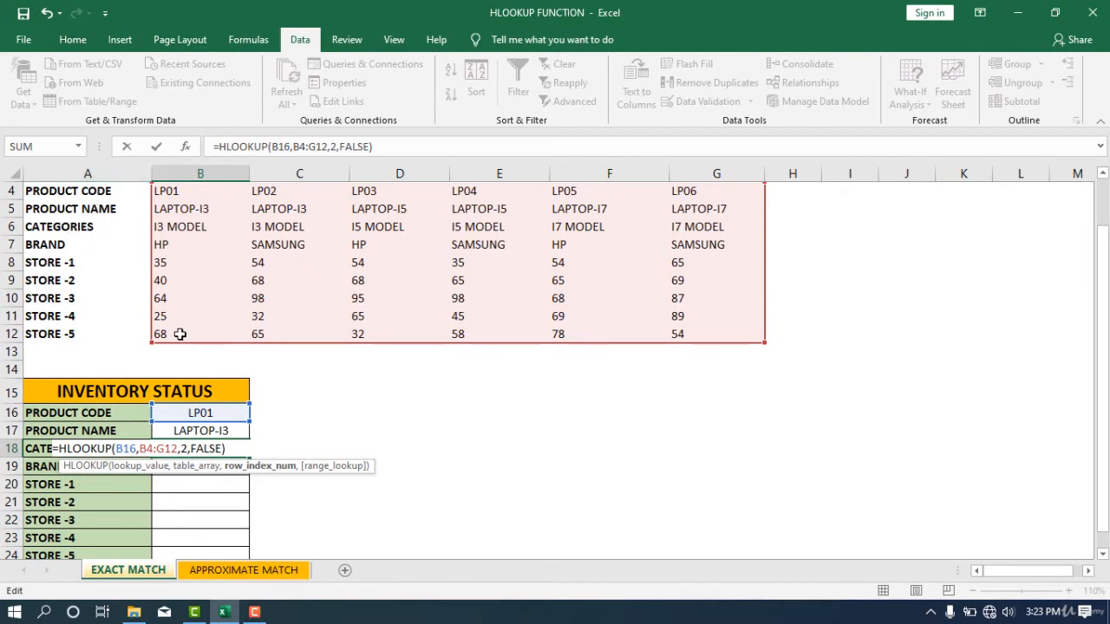
key(BackSpace)
text(3)
key(Return)
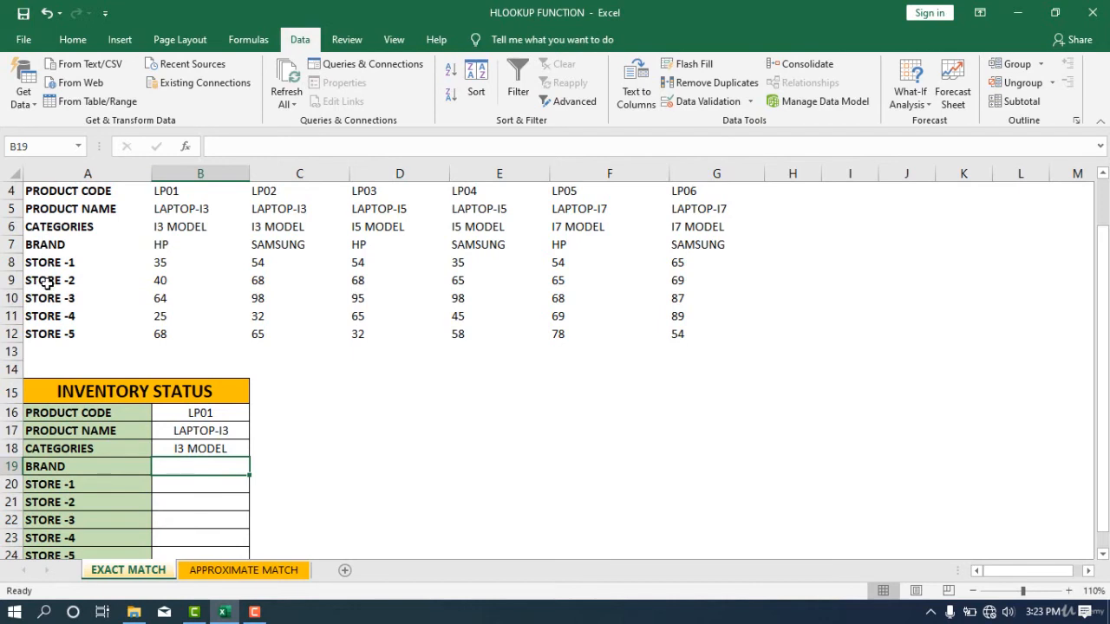
- Review the B18 formula, and enter the copied HLOOKUP formula in the brand cell B19 with row index 4
double_click(199, 448)
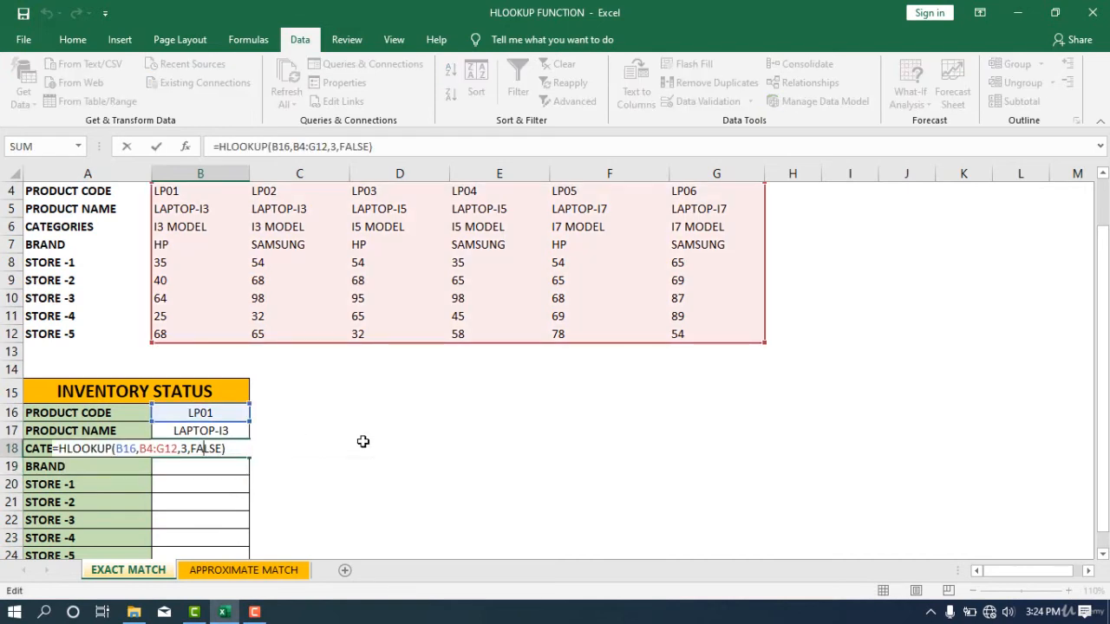
key(Return)
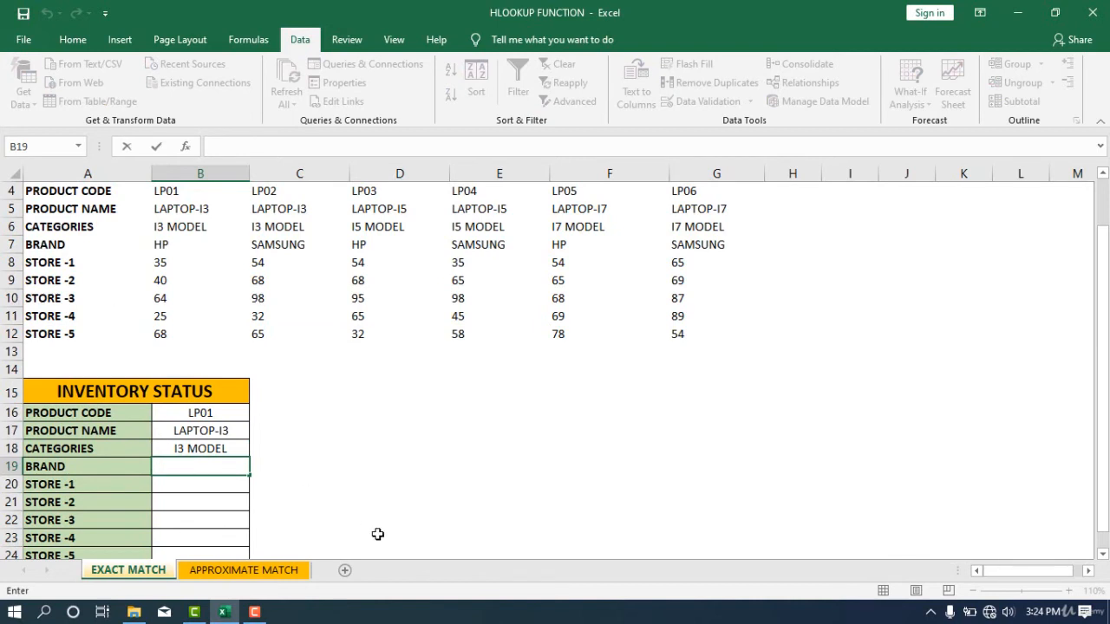
key(ctrl+v)
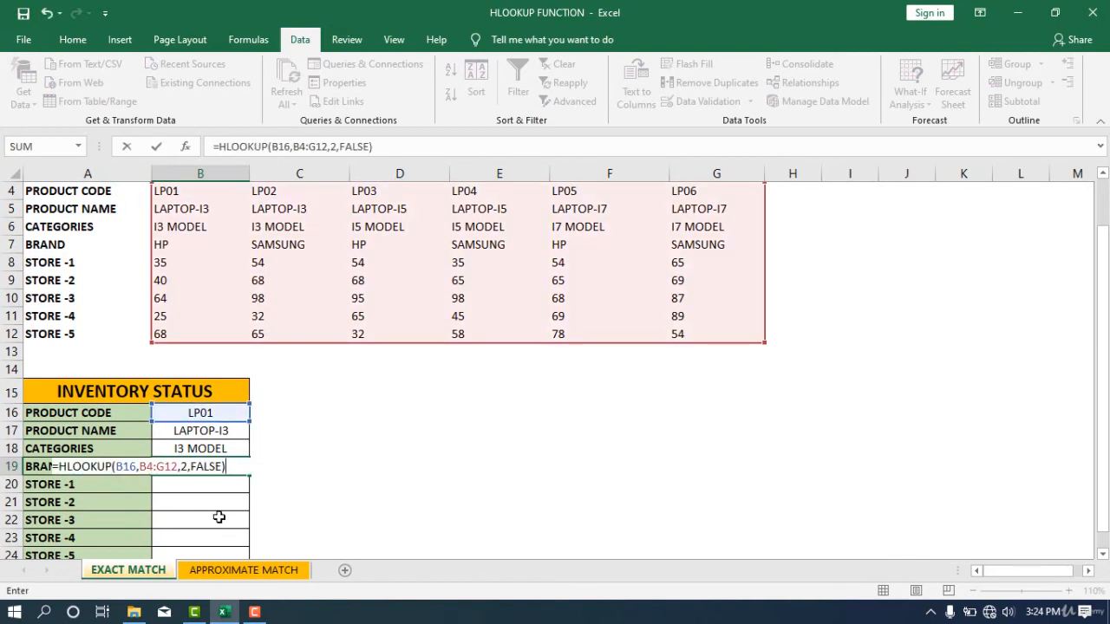
click(189, 468)
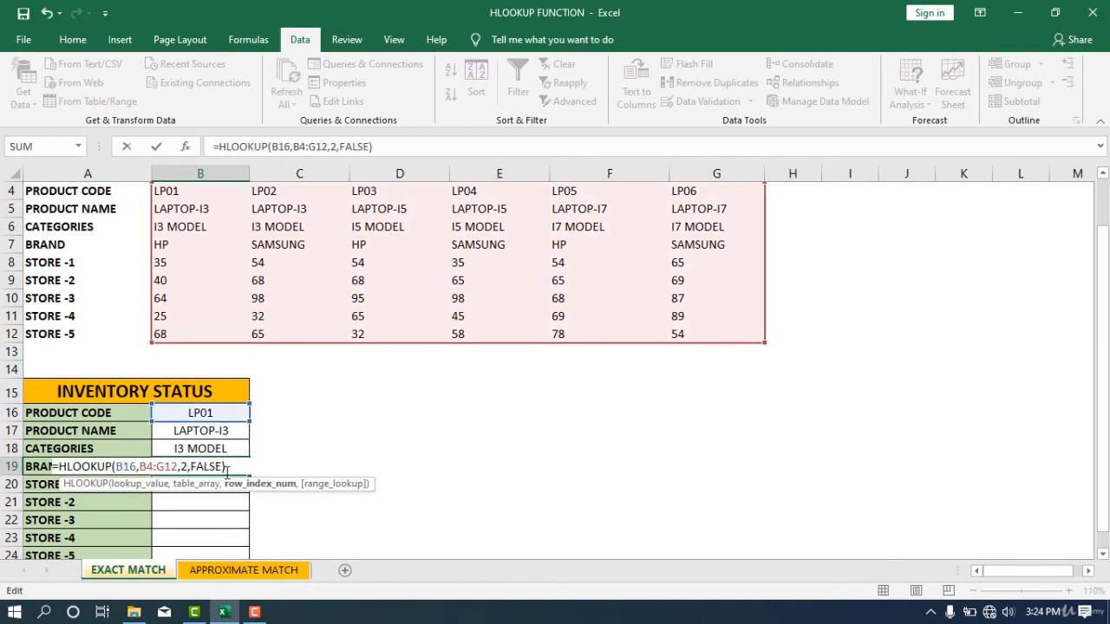
key(BackSpace)
text(4)
key(Return)
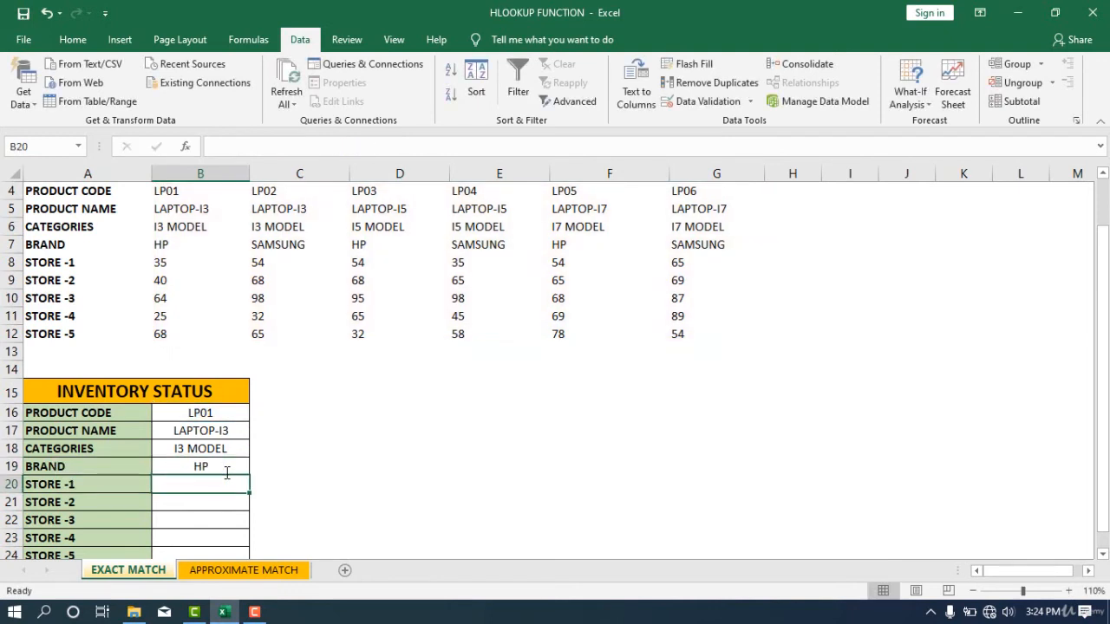
- Paste the copied HLOOKUP formula into the STORE -1 cell B20 and set its row index to 5
double_click(226, 483)
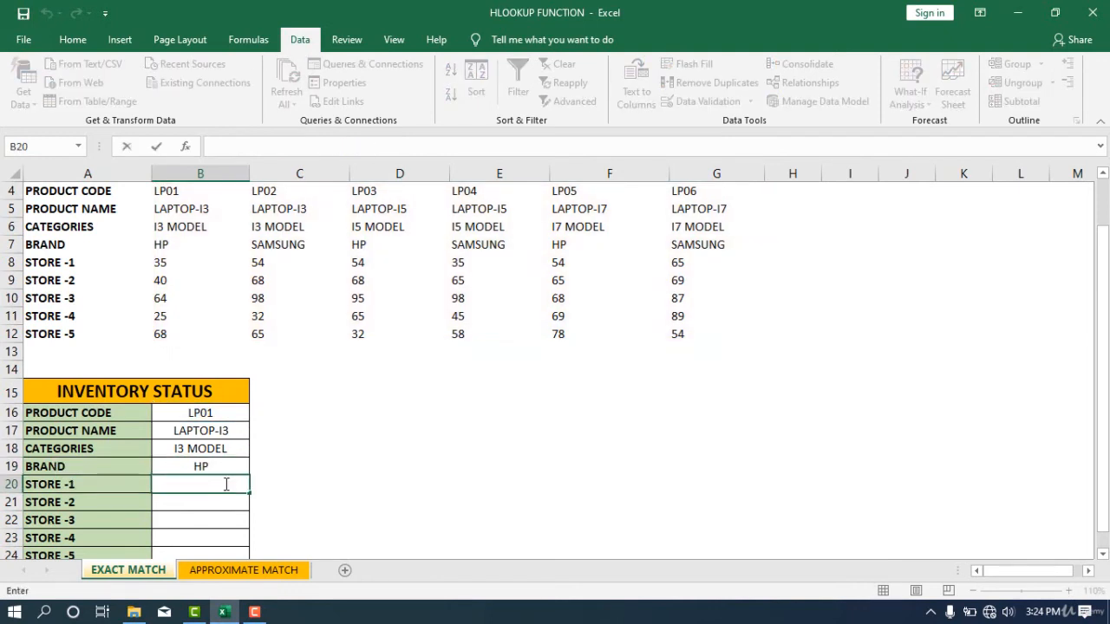
key(ctrl+v)
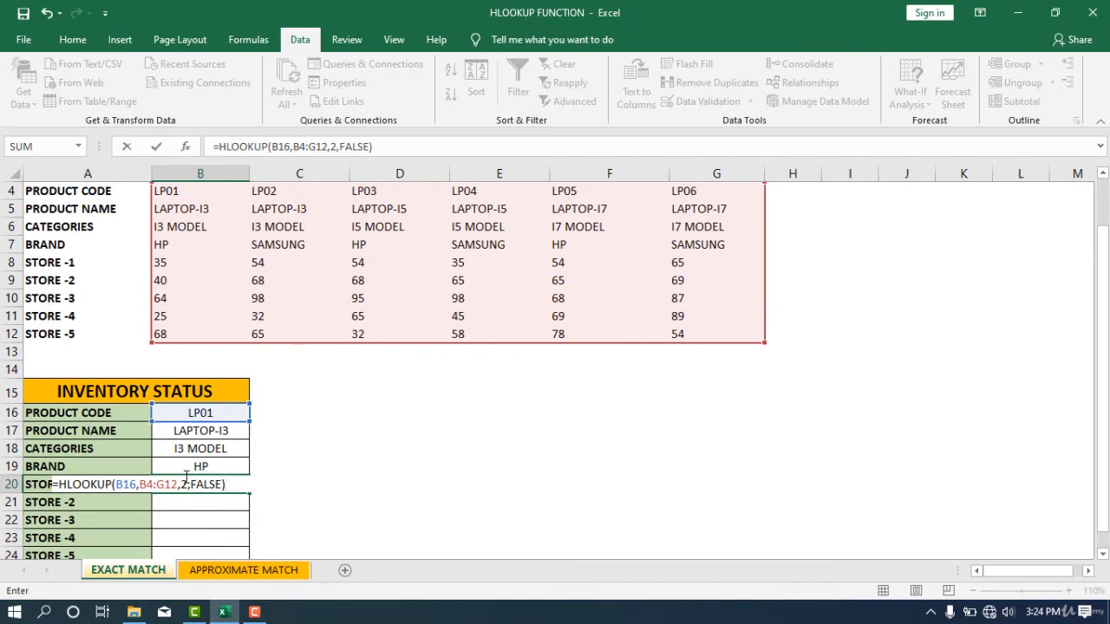
click(186, 484)
key(BackSpace)
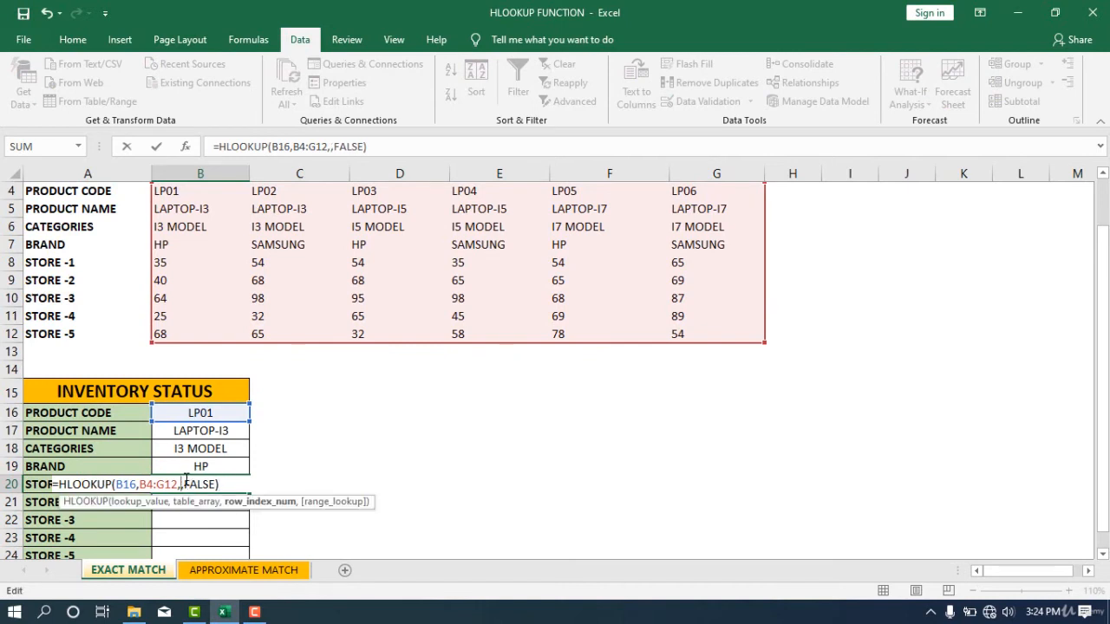
text(5)
key(Return)
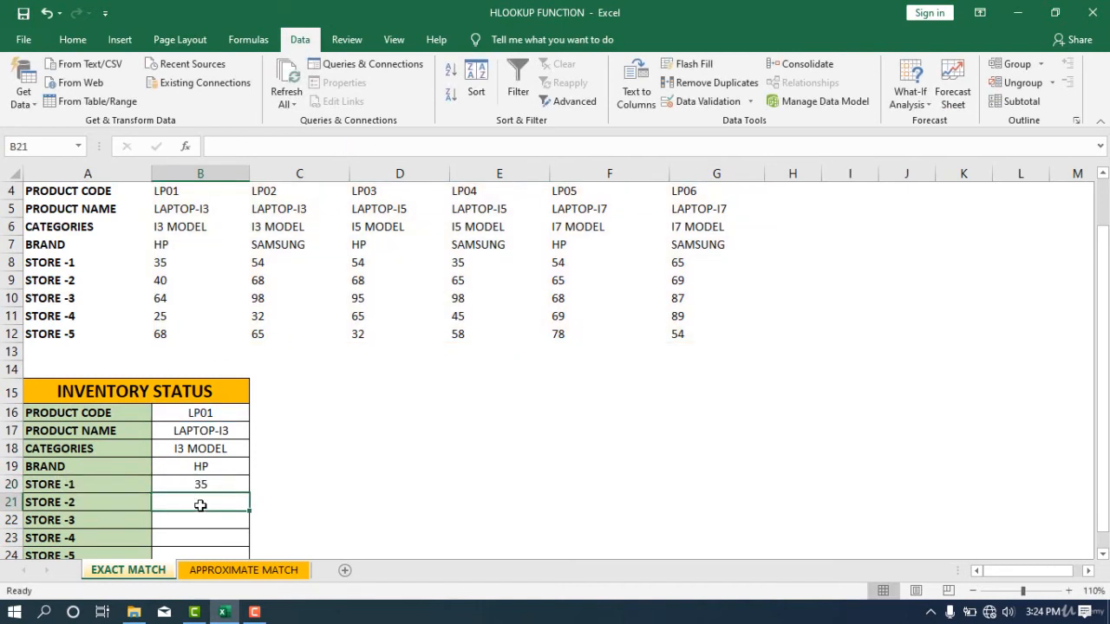
- Paste the copied HLOOKUP formula into the STORE -2 cell B21 and set its row index to 6
double_click(201, 505)
key(ctrl+v)
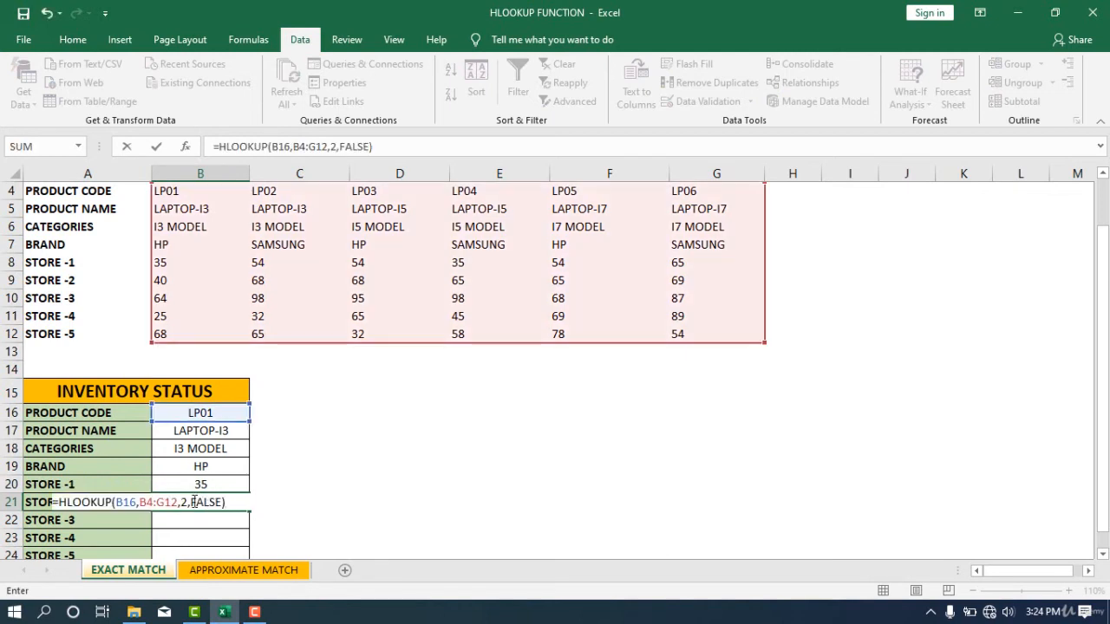
click(187, 502)
key(BackSpace)
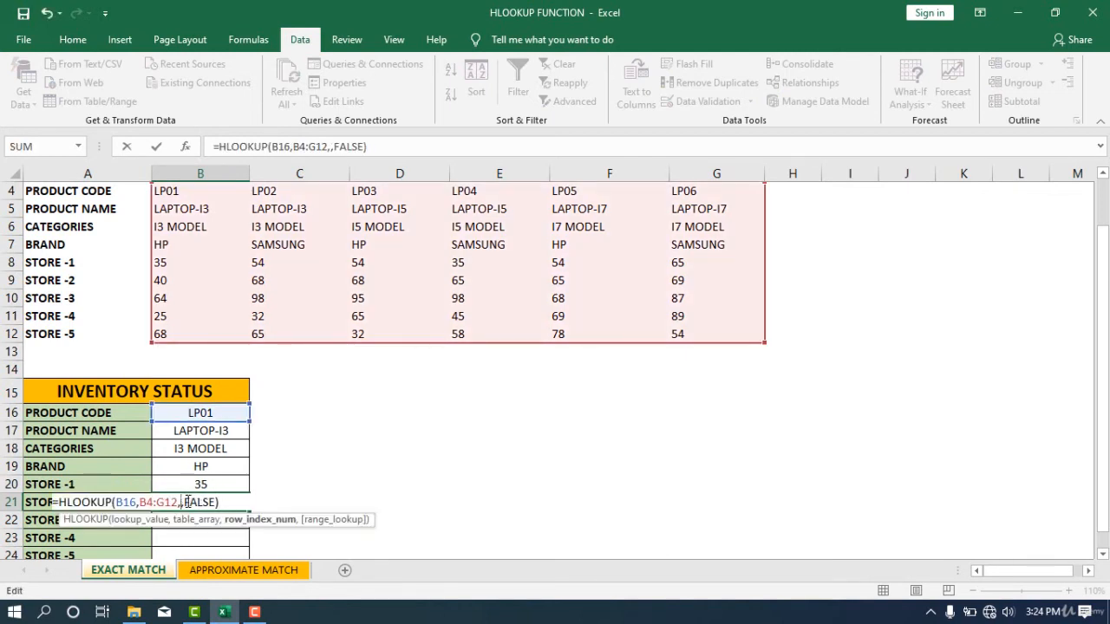
text(6)
key(Return)
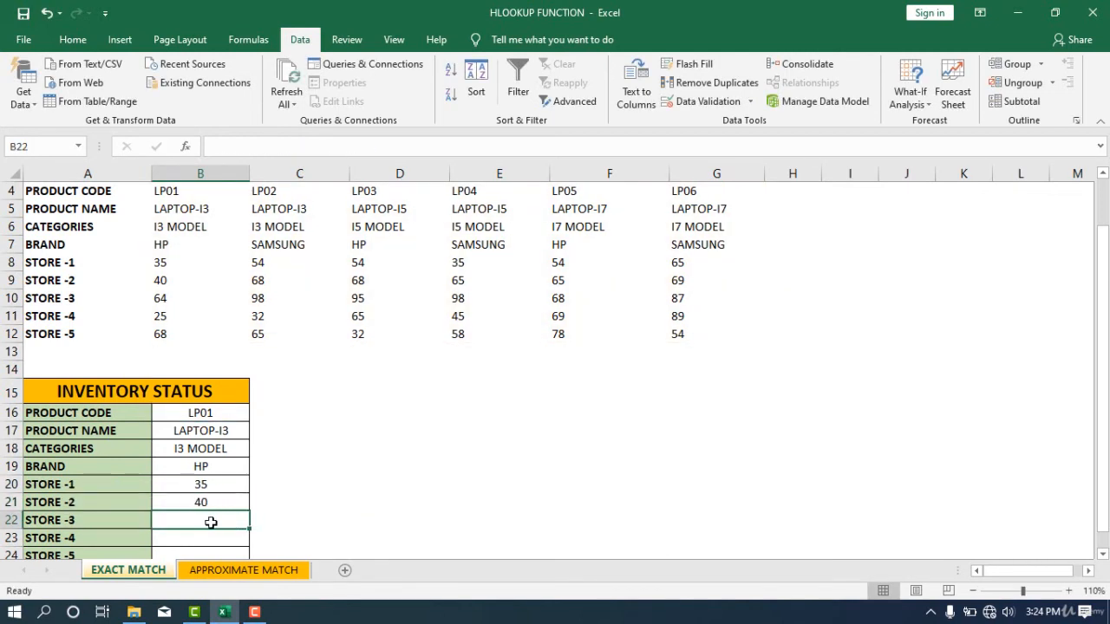
- Enter =HLOOKUP(B16,B4:G12,7,FALSE) in the STORE -3 cell B22 by reusing the copied formula with row index 7
double_click(211, 522)
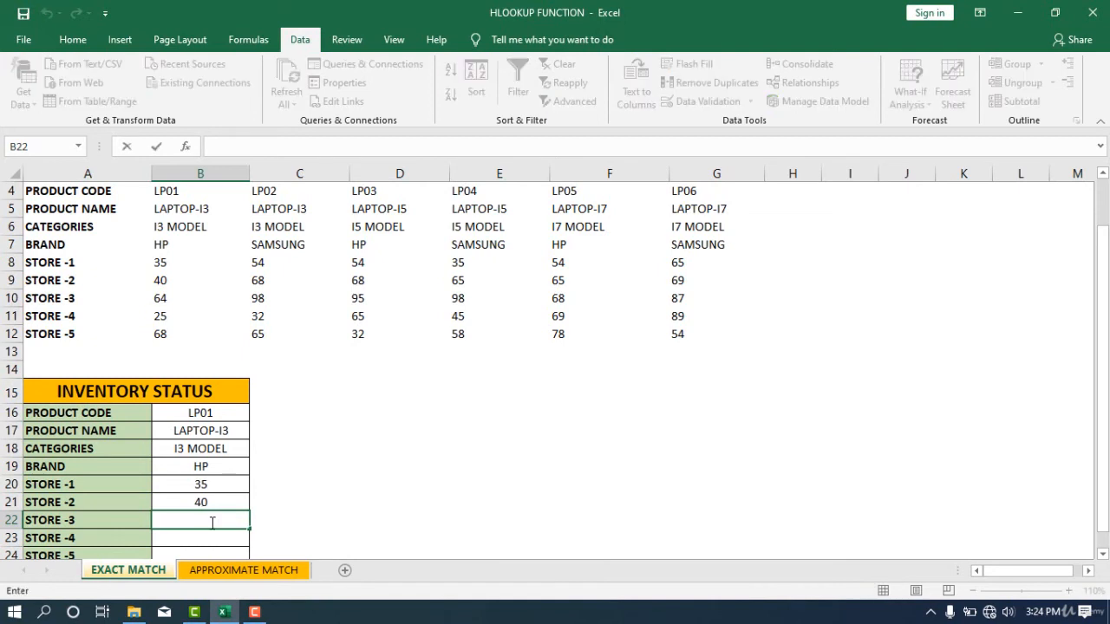
text(=HLOOKUP(B16,B4:G12,2,FALSE))
click(183, 521)
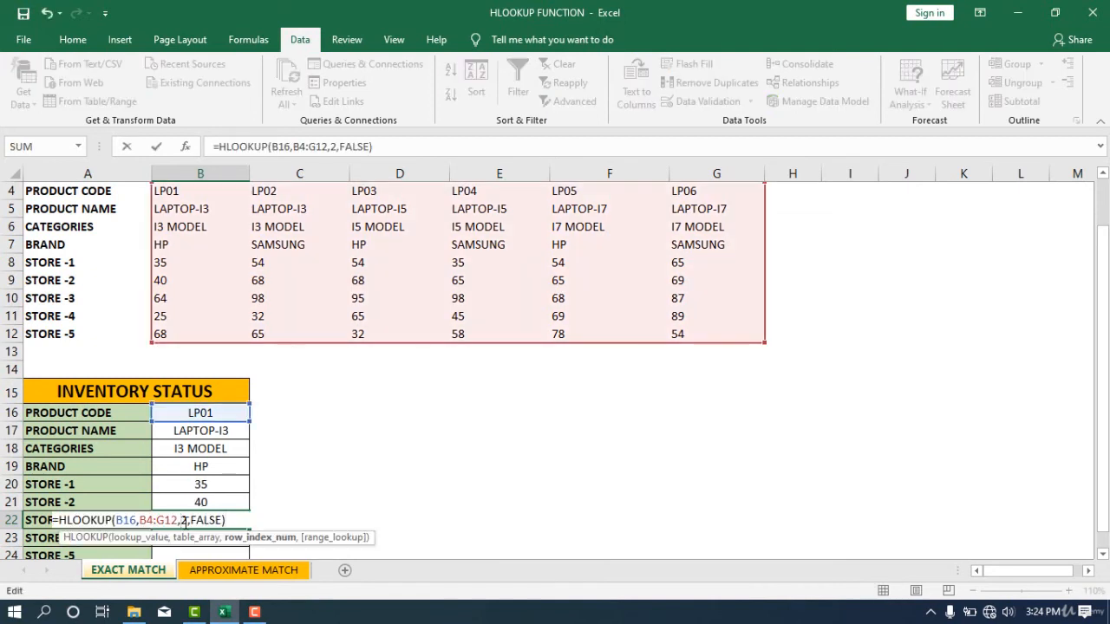
key(Delete)
text(7)
key(Return)
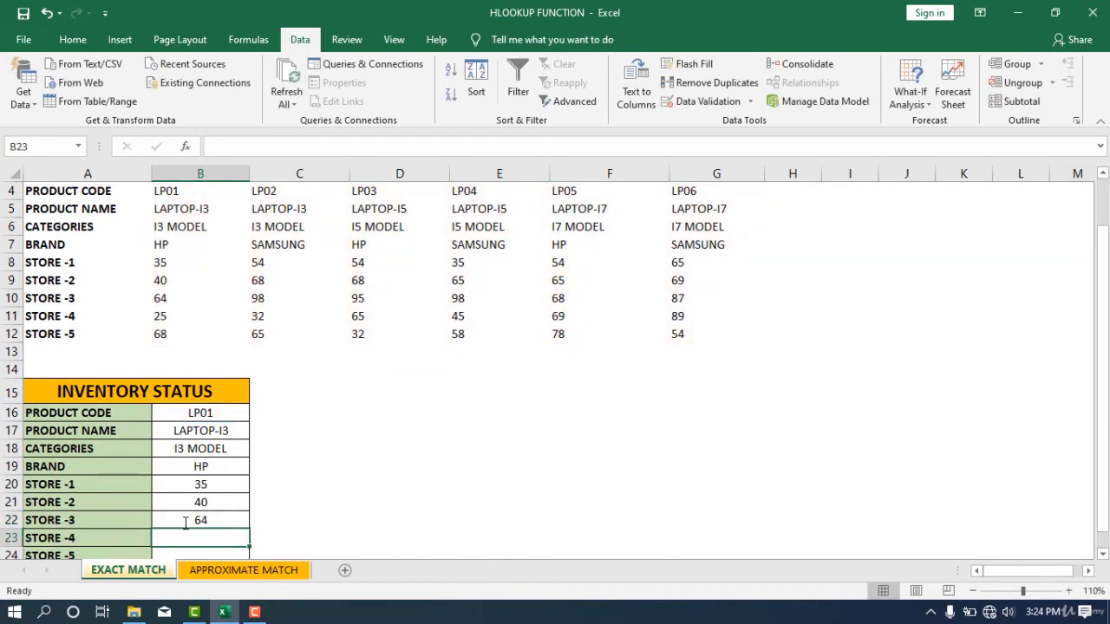
- Enter =HLOOKUP(B16,B4:G12,8,FALSE) in the STORE -4 cell B23 by reusing the copied formula with row index 8
scroll(200, 536, down, 2)
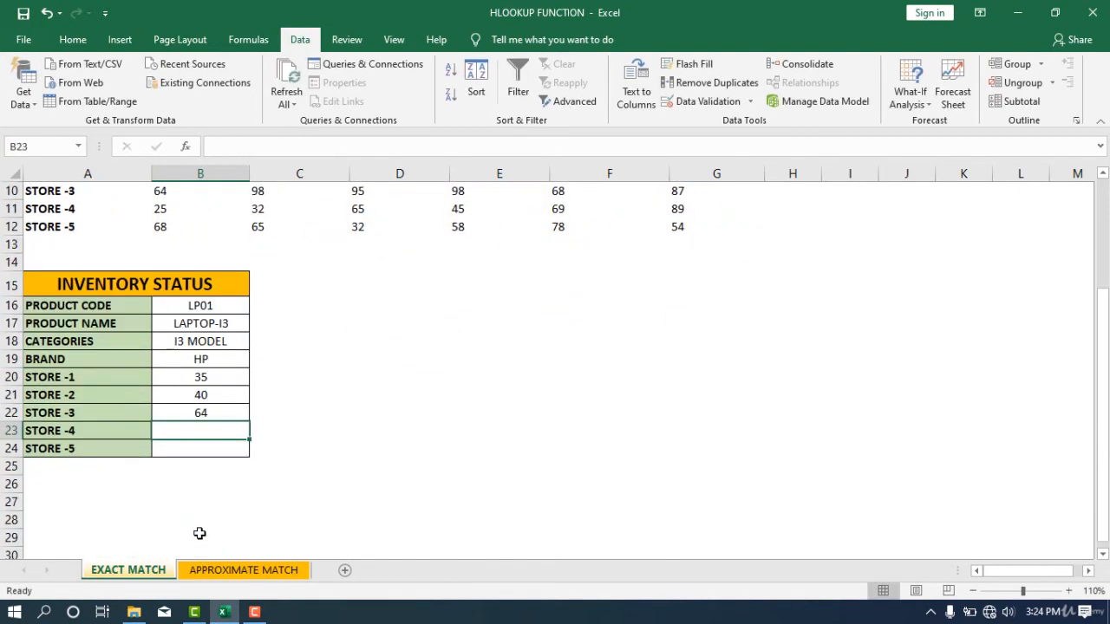
double_click(196, 426)
text(=HLOOKUP(B16,B4:G12,2,FALSE))
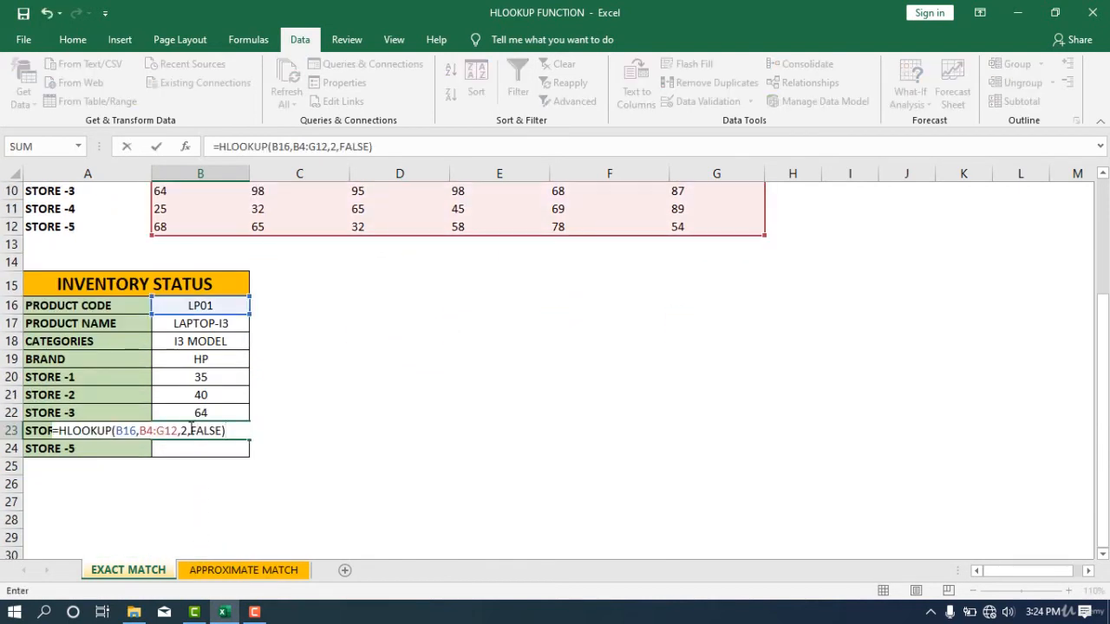
click(183, 431)
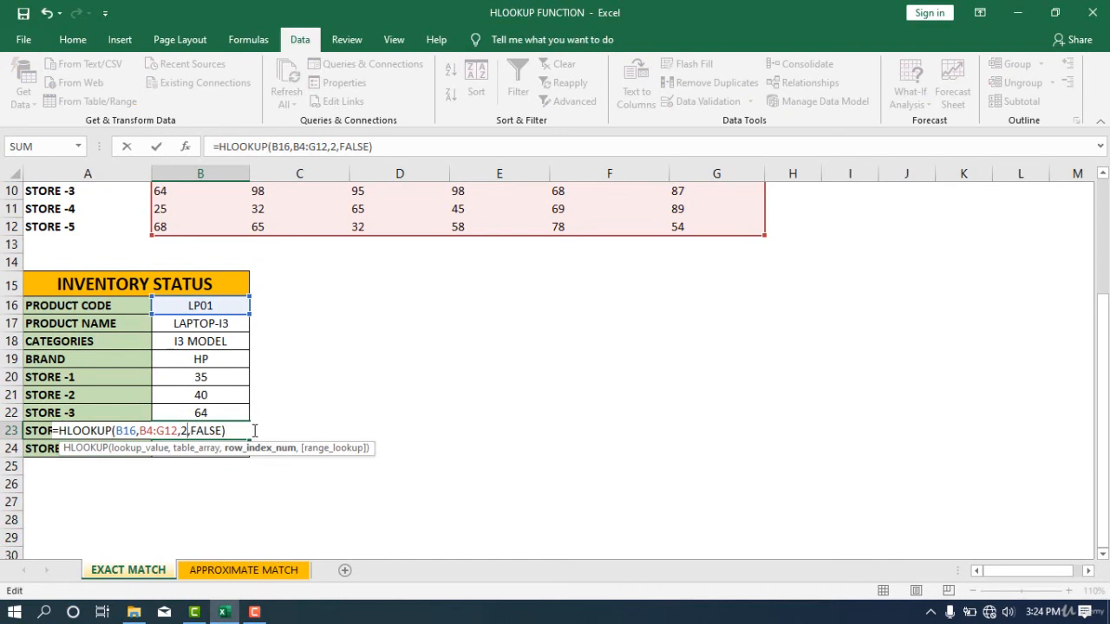
key(Delete)
text(8)
key(Return)
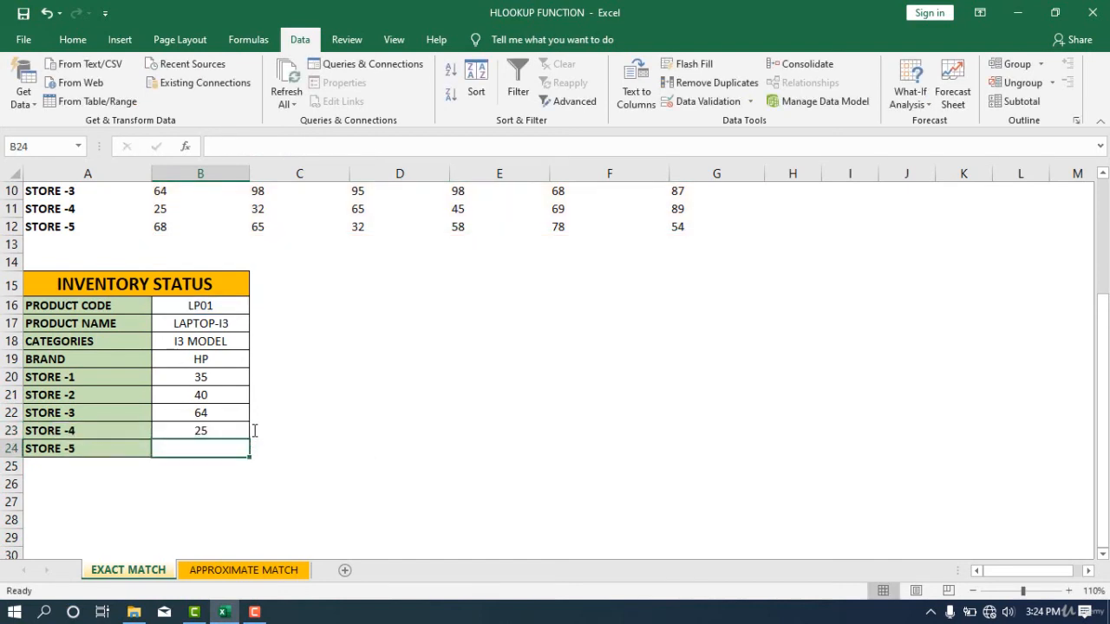
- Enter =HLOOKUP(B16,B4:G12,9,FALSE) in the STORE -5 cell B24 by reusing the copied formula with row index 9
double_click(200, 448)
text(=HLOOKUP(B16,B4:G12,2,FALSE))
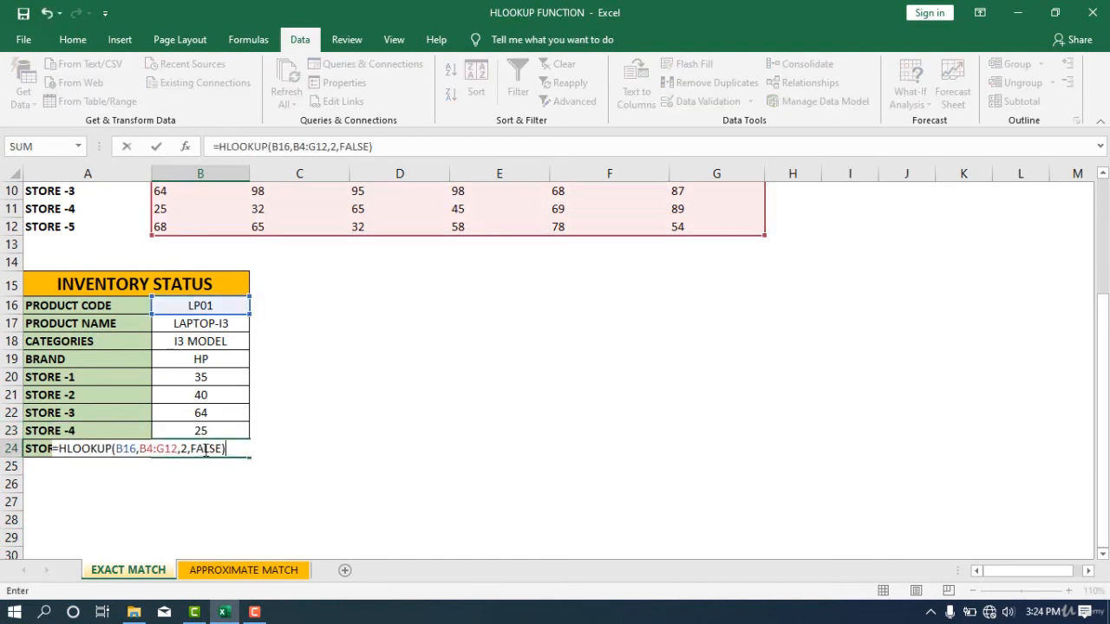
click(192, 448)
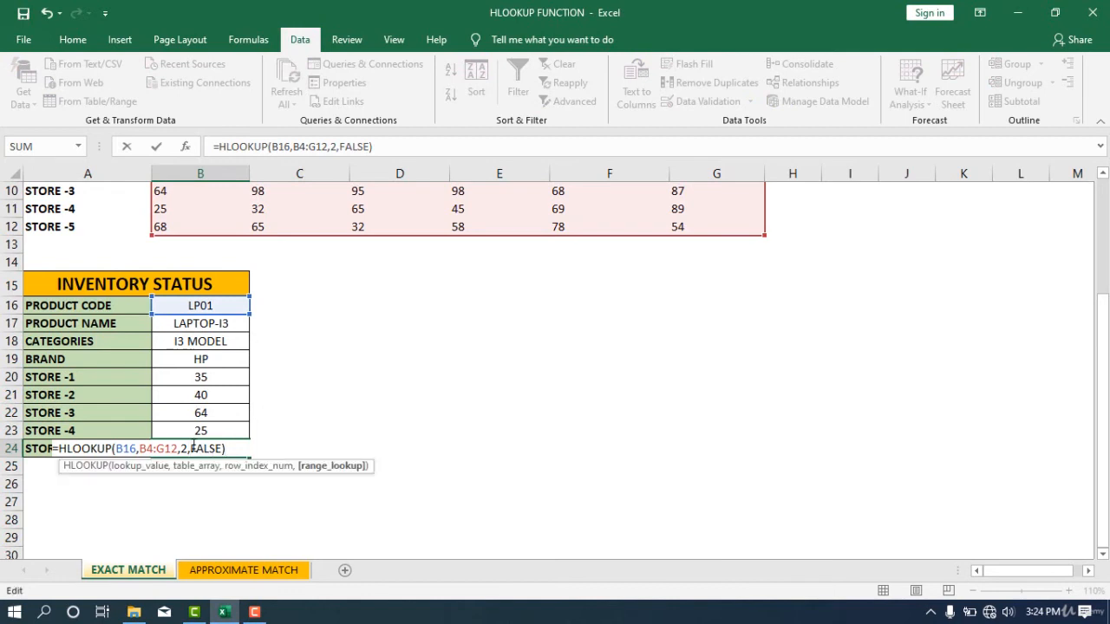
key(Left)
key(BackSpace)
text(9)
key(Return)
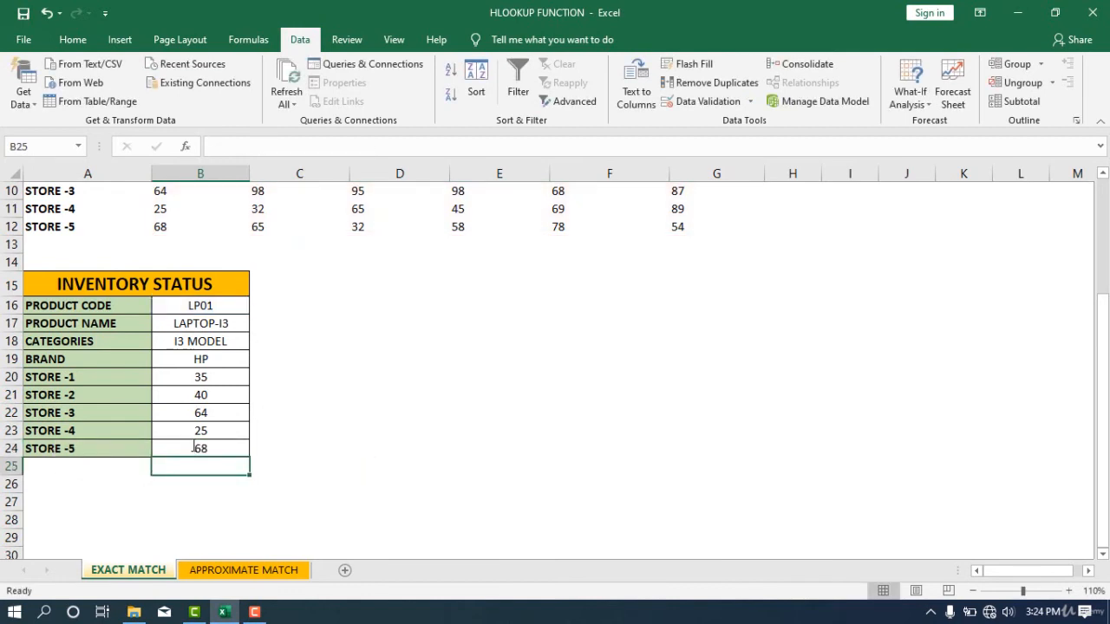
- Choose product code LP02 from the B16 dropdown and compare the Inventory Status results with the LP02 column in the source table
click(367, 433)
scroll(367, 436, up, 1)
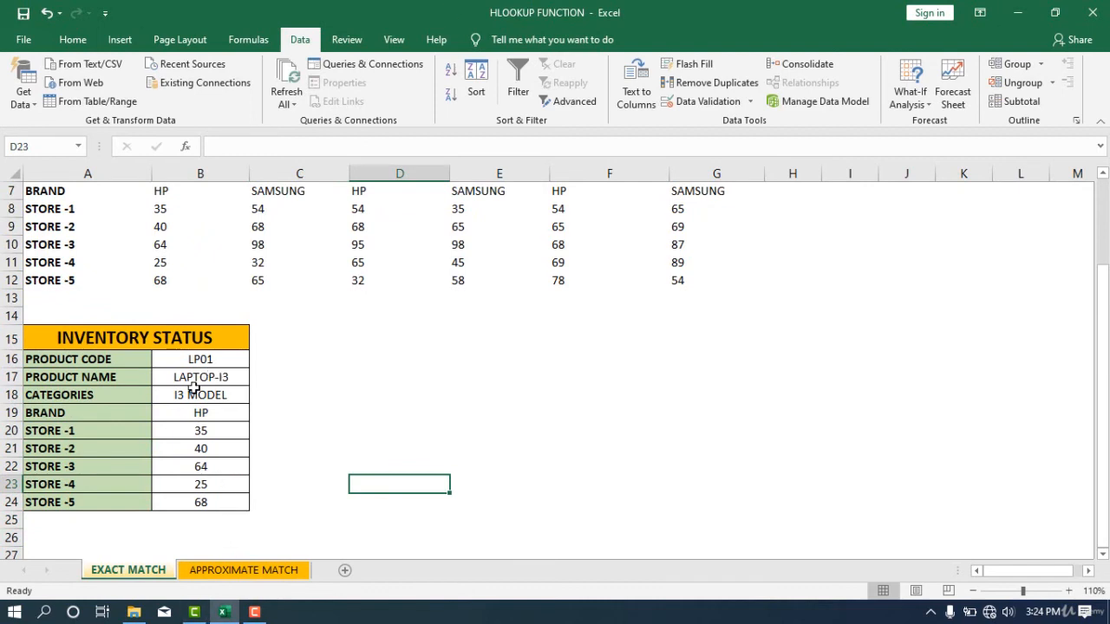
click(208, 361)
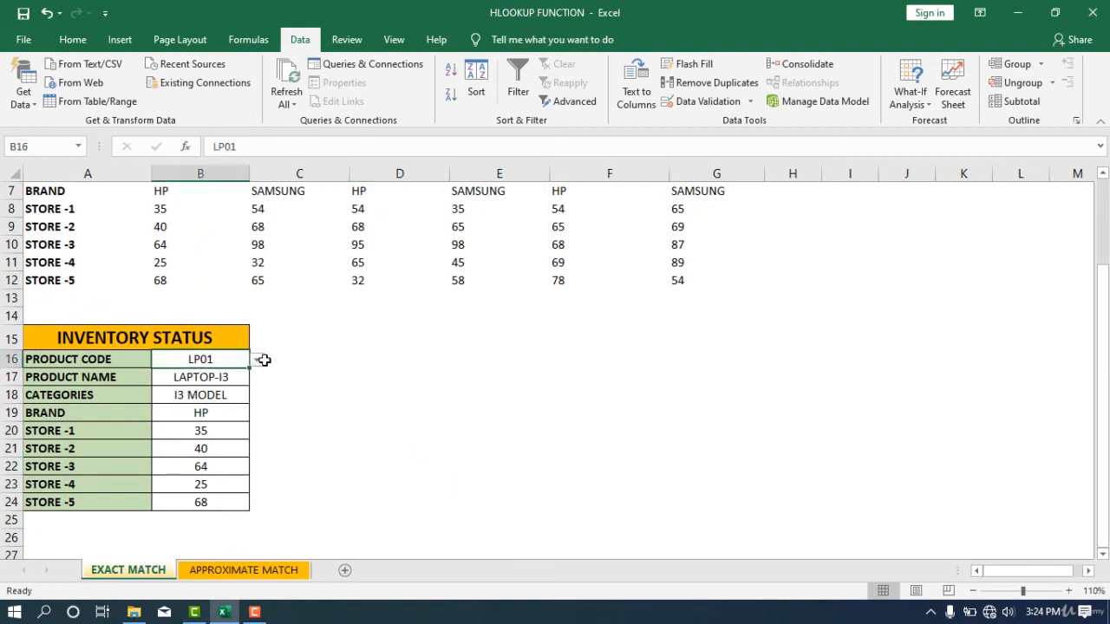
click(257, 359)
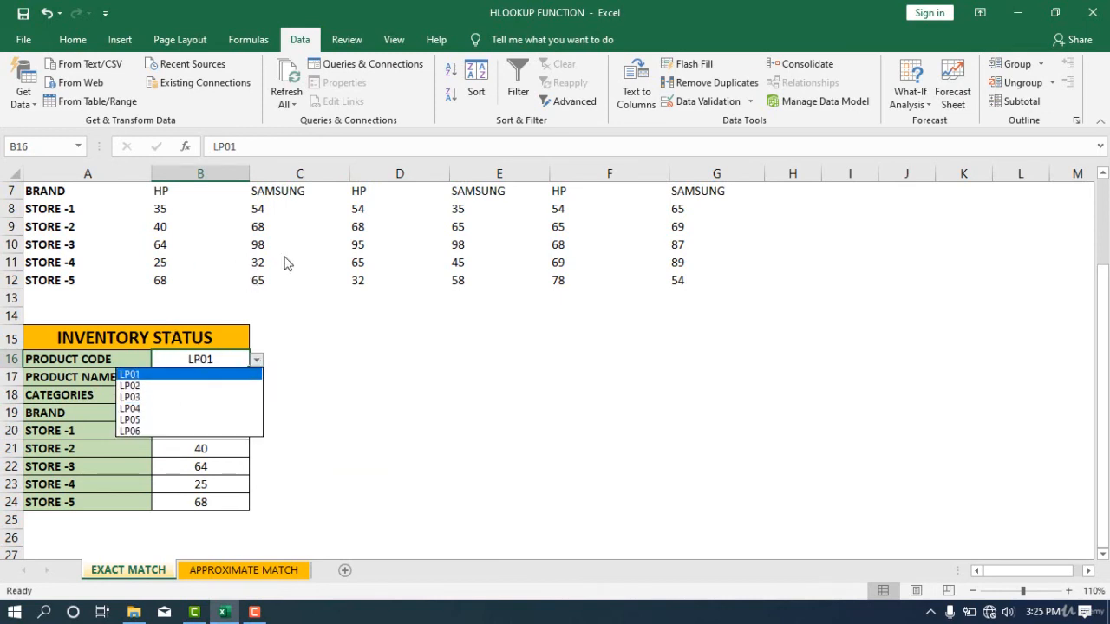
key(Escape)
scroll(201, 209, up, 1)
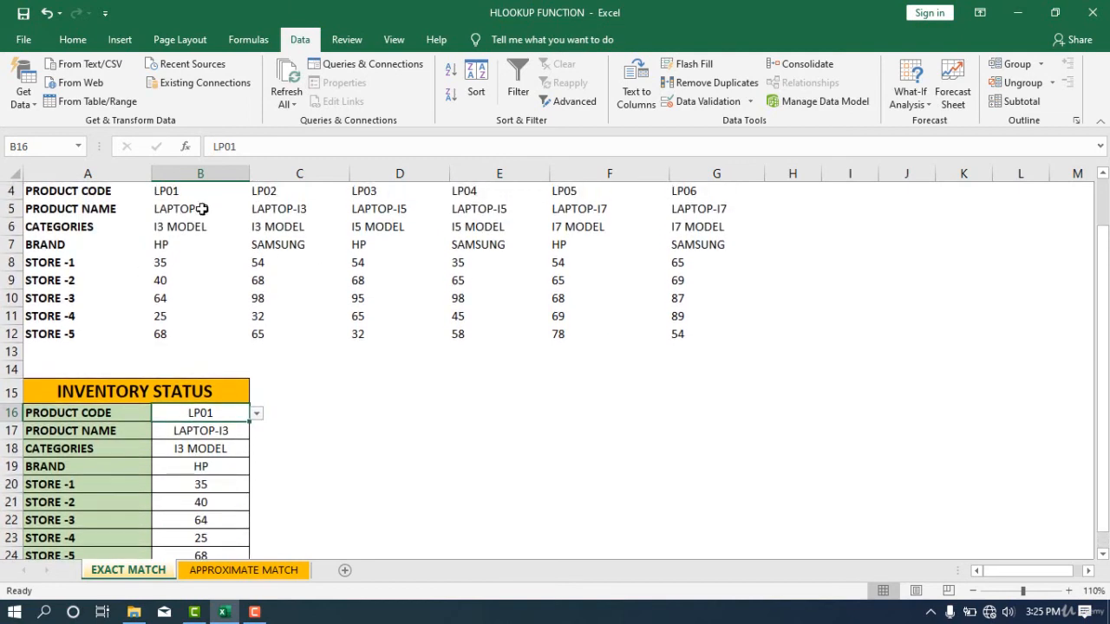
click(257, 414)
click(139, 439)
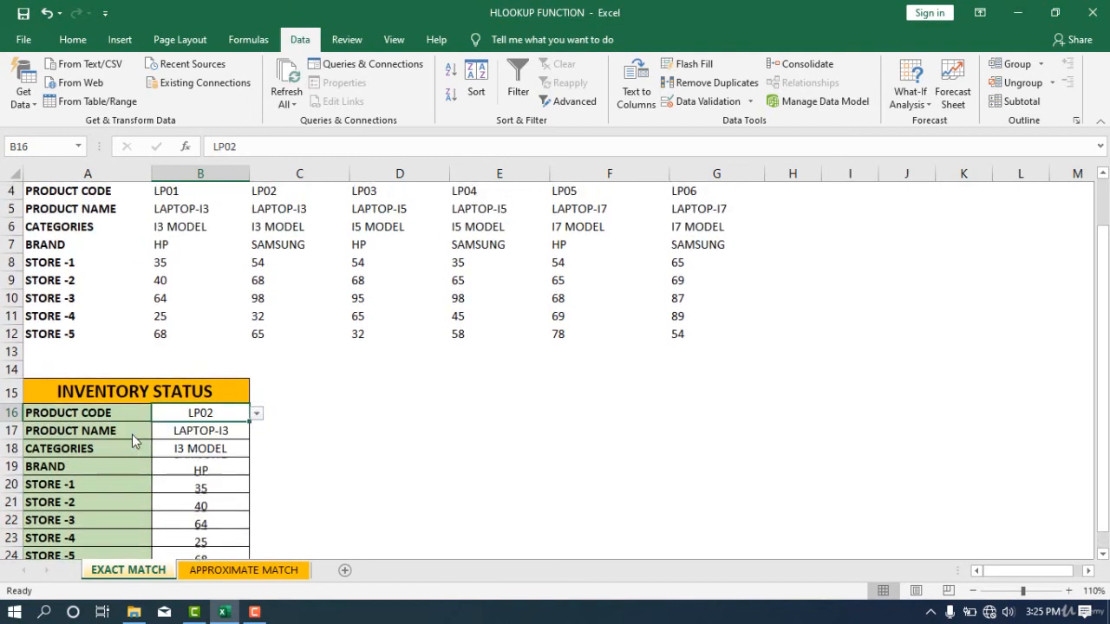
scroll(338, 309, up, 1)
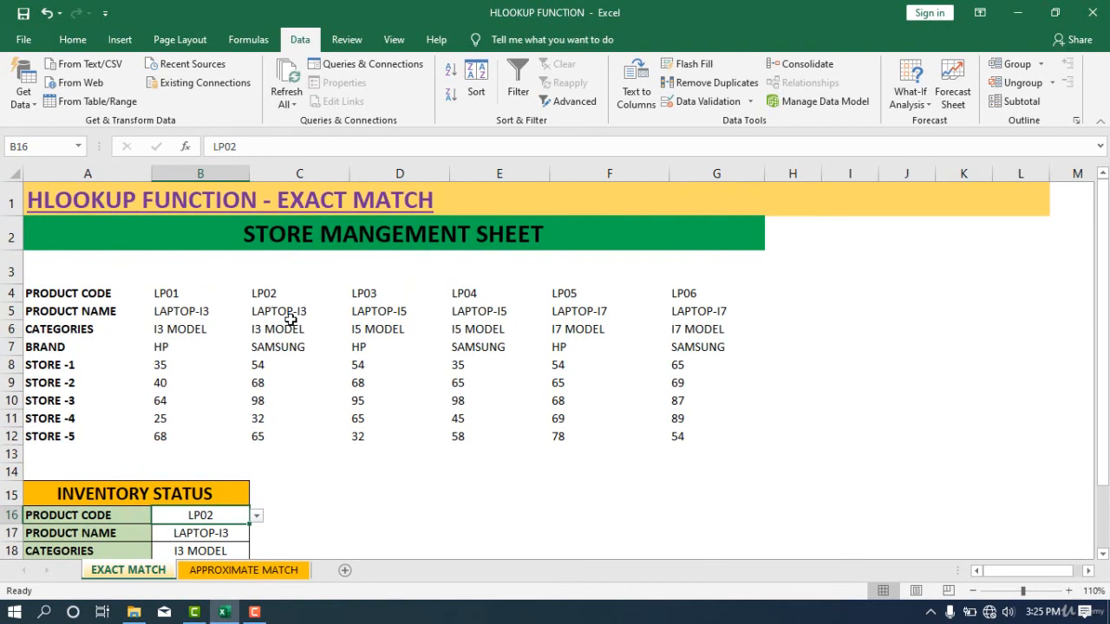
scroll(291, 320, down, 1)
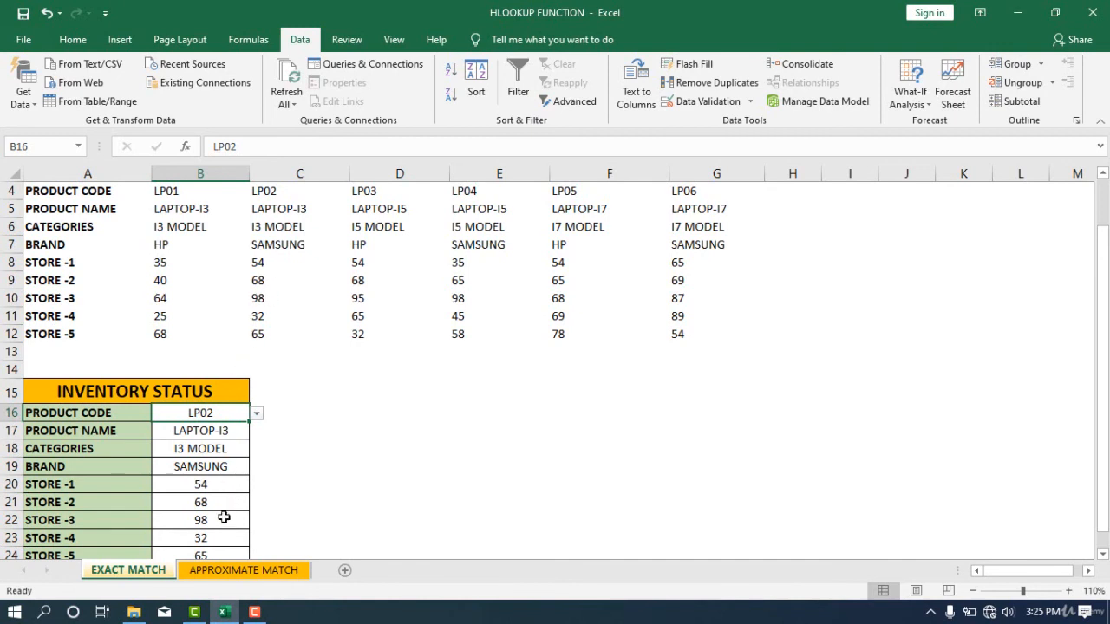
scroll(217, 525, down, 1)
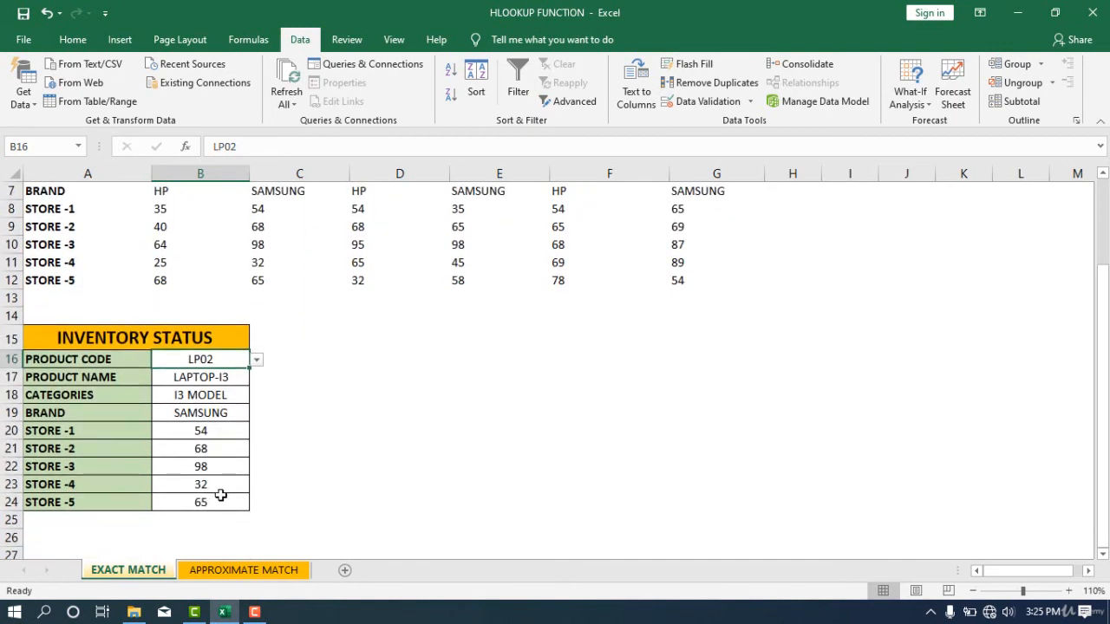
click(377, 459)
- Set the STORE -5 quantity for LP02 in C12 to 70 to test the lookup in the Inventory Status table
scroll(335, 411, up, 1)
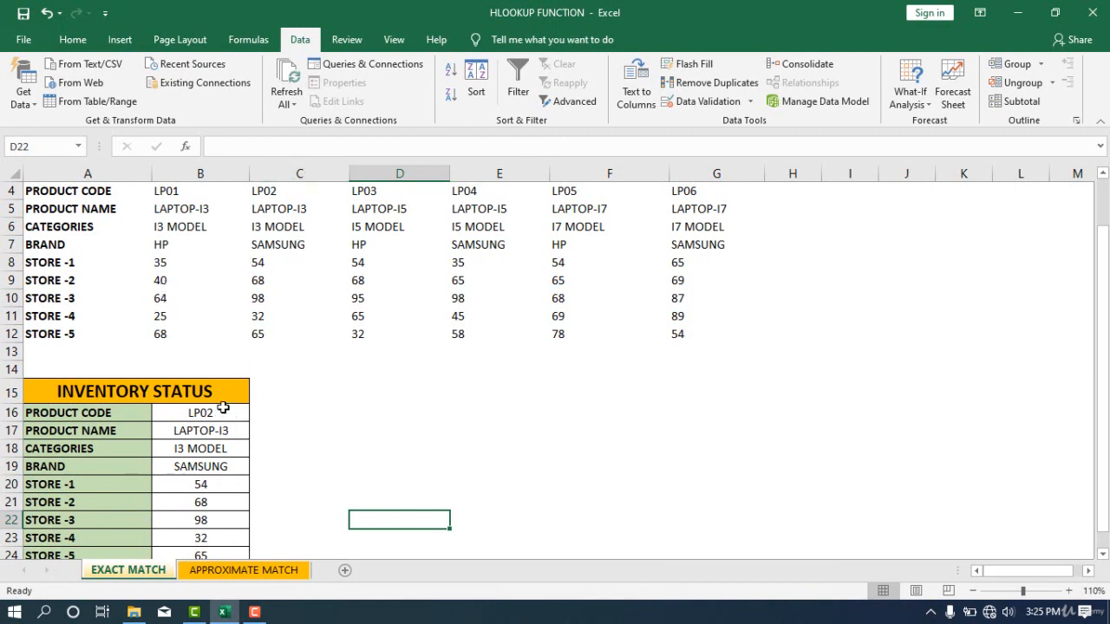
click(265, 332)
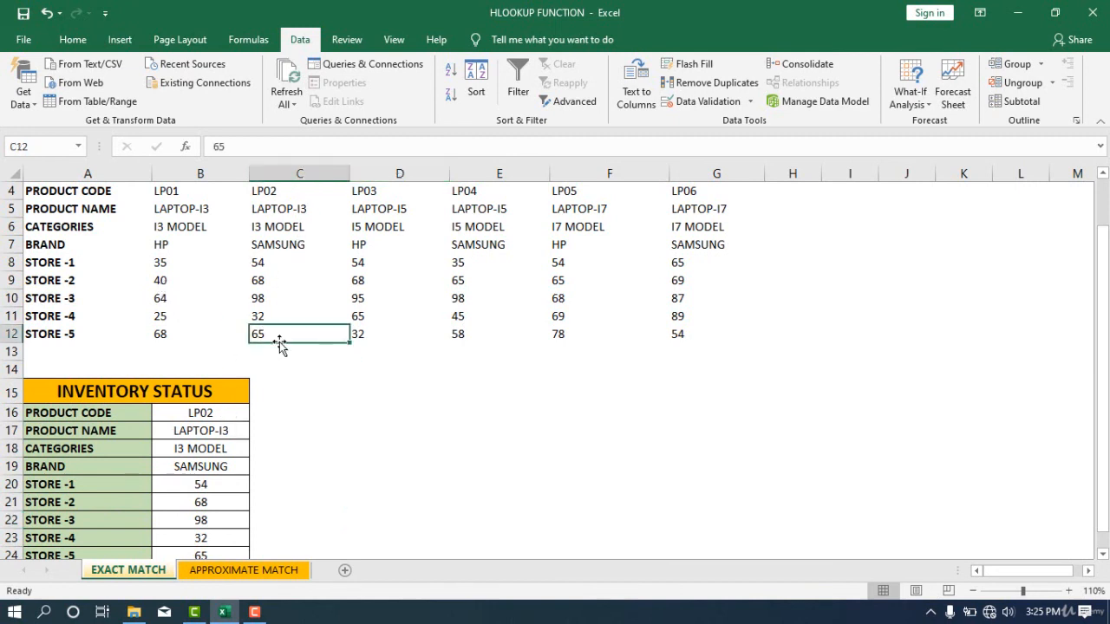
scroll(279, 341, down, 1)
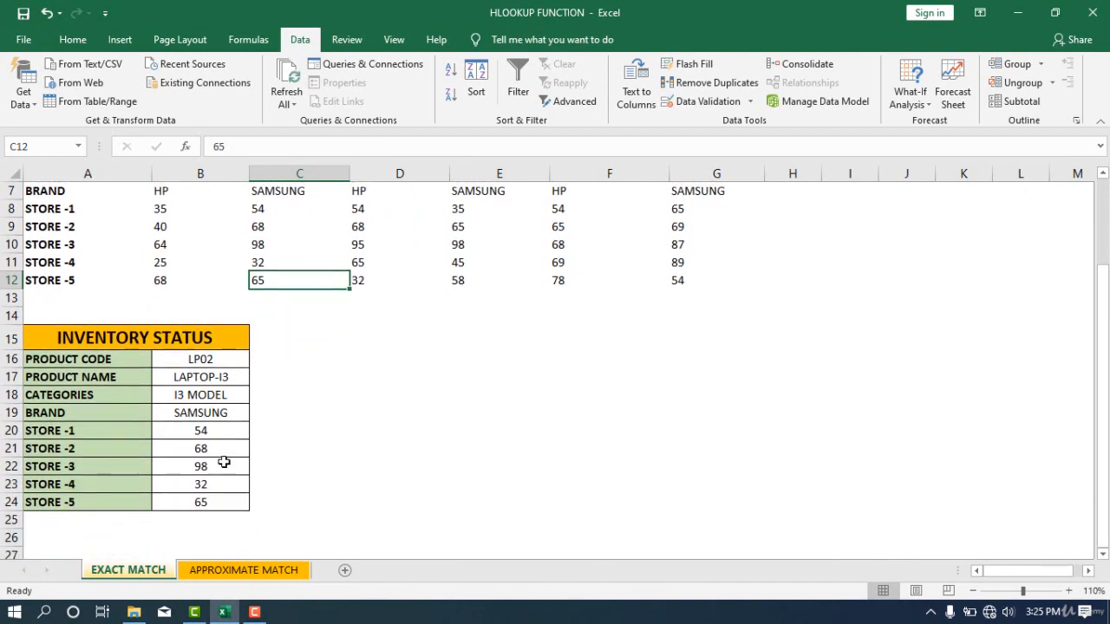
text(70)
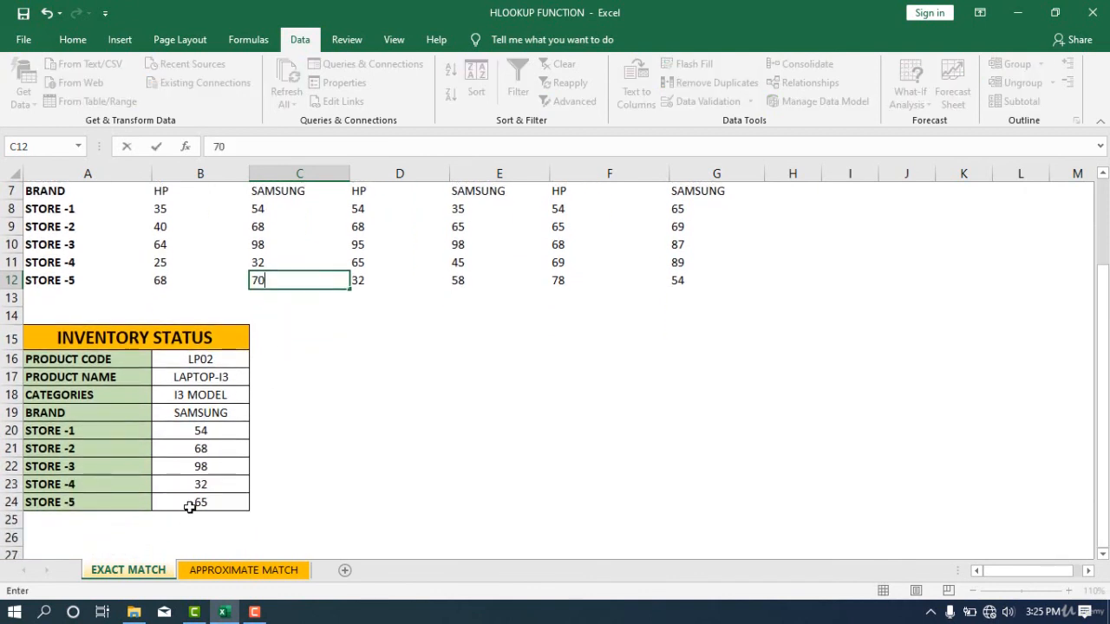
key(Return)
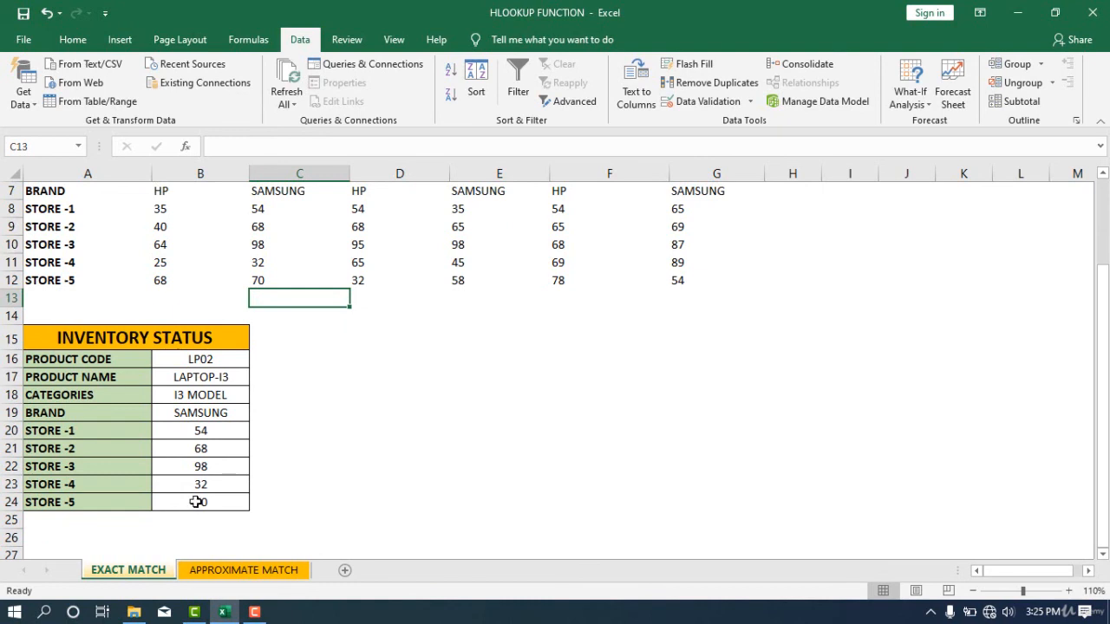
- Restore the STORE -5 quantity for LP02 in C12 to 65
click(256, 280)
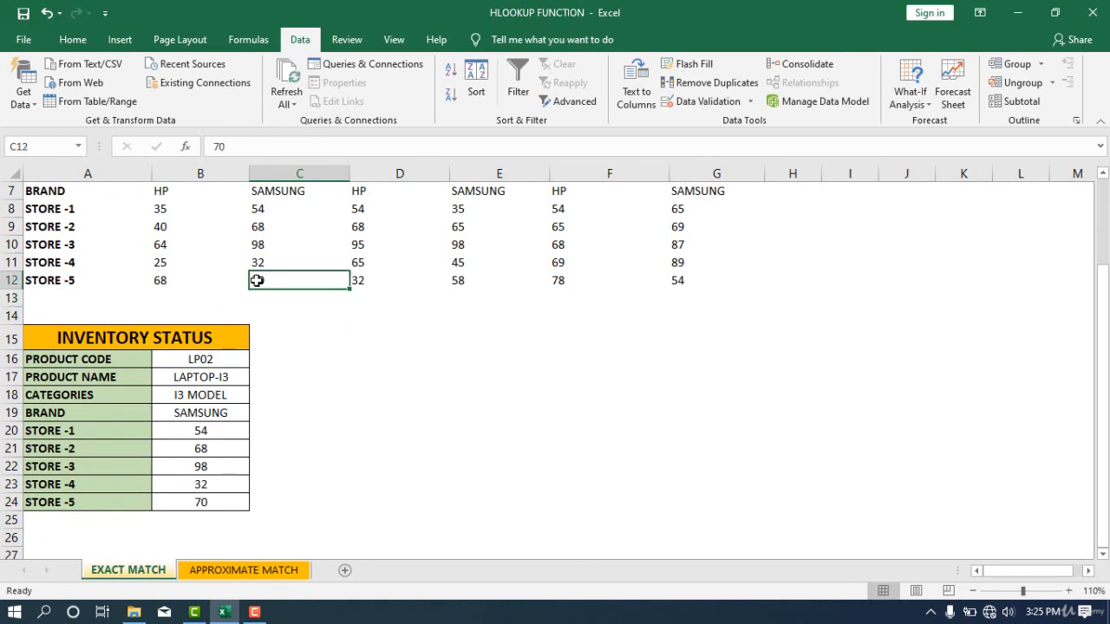
text(65)
key(Return)
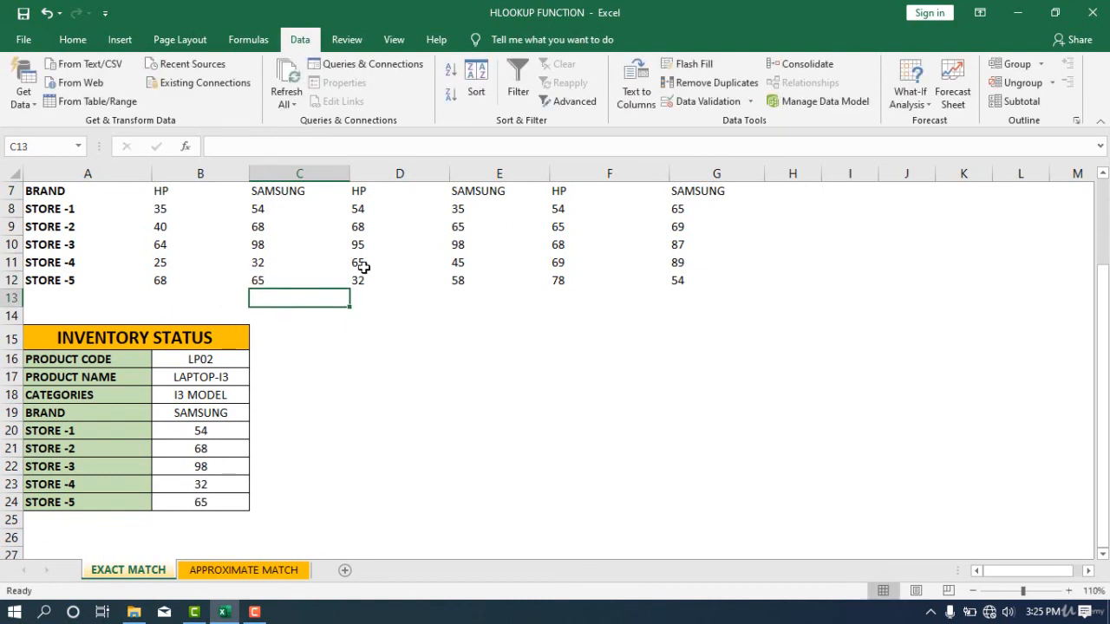
click(390, 359)
scroll(285, 297, up, 1)
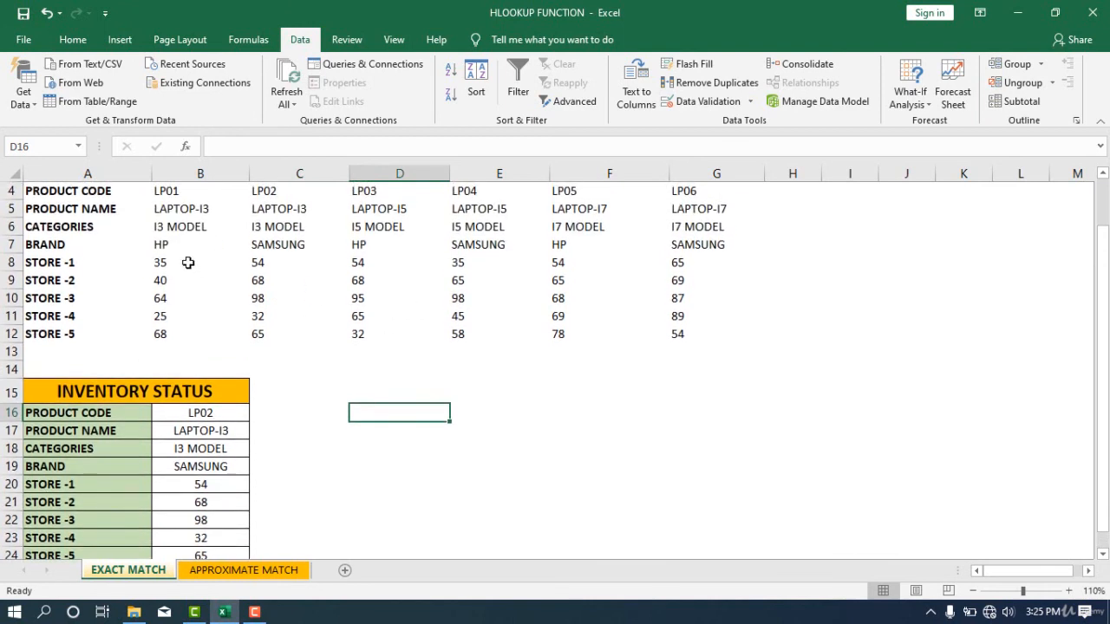